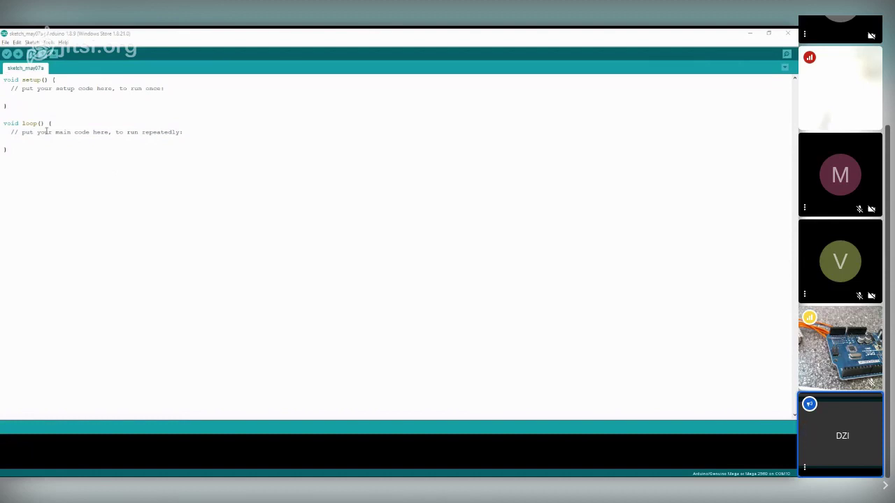
left_click(363, 32)
left_click(6, 43)
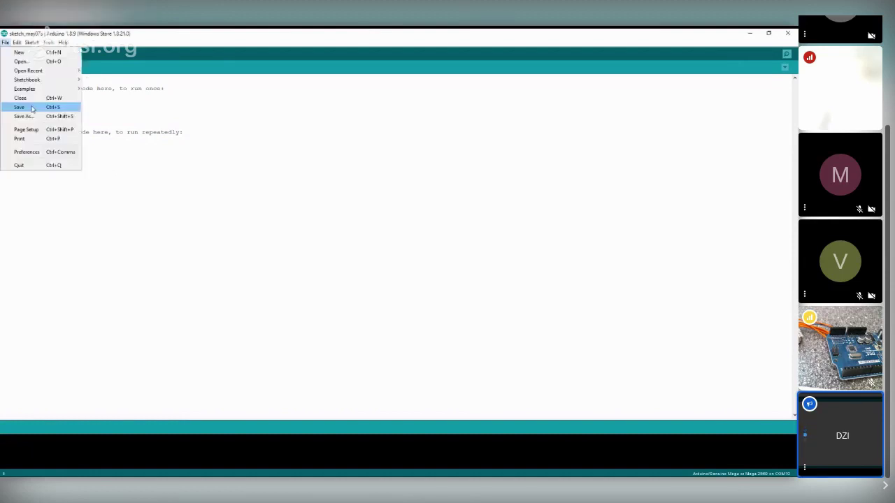
mouse_move(39, 91)
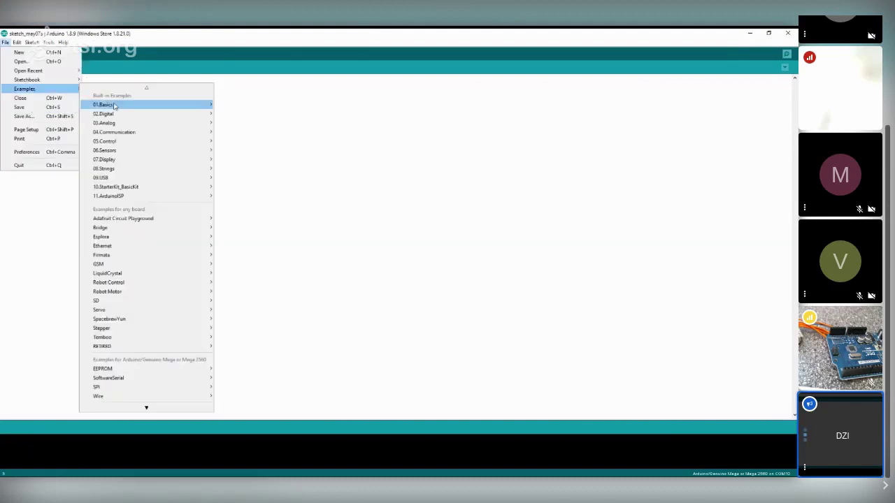
scroll(119, 344, "down", 10)
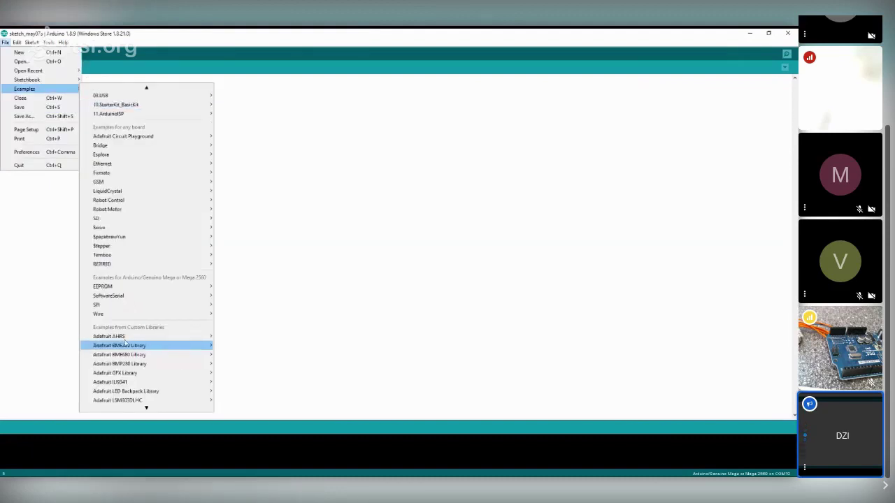
scroll(122, 355, "down", 5)
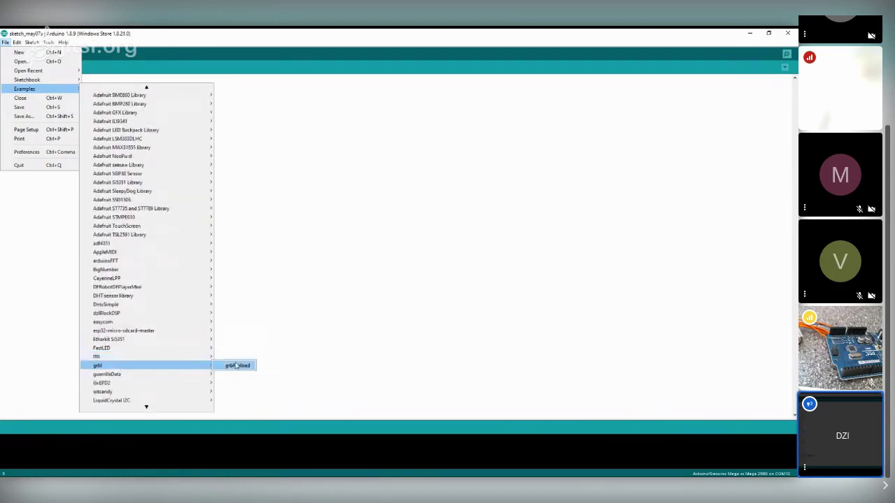
key("Escape")
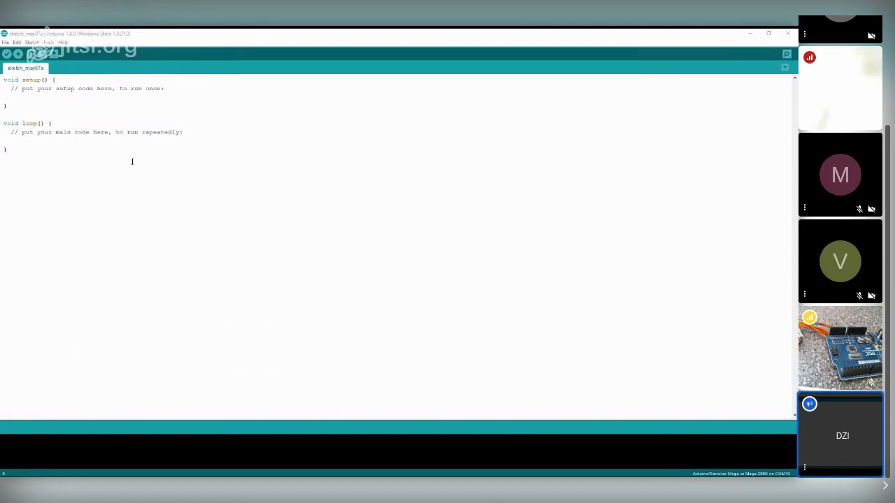
Set the Arduino IDE serial port to COM8 and the board to Arduino/Genuino Uno.
key("alt+t")
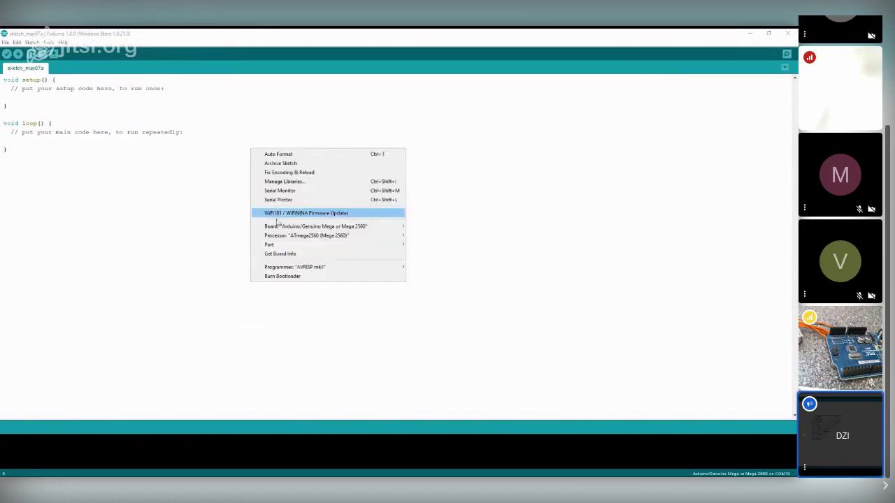
mouse_move(302, 249)
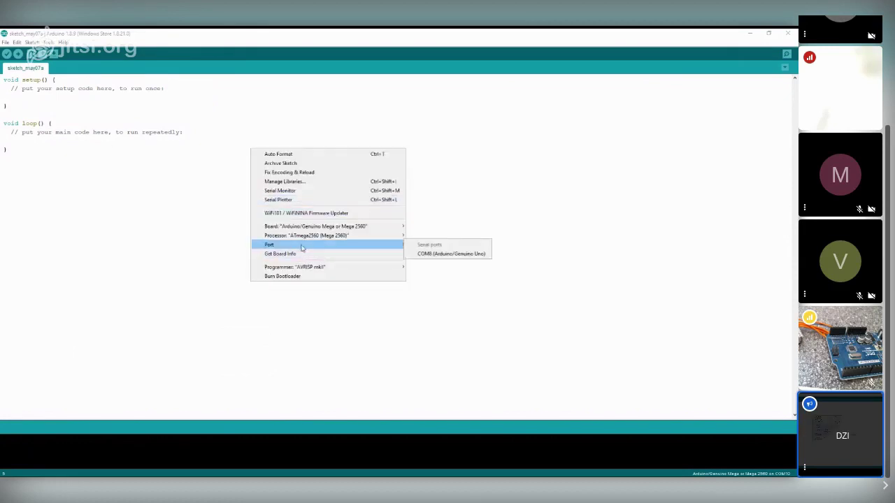
left_click(451, 254)
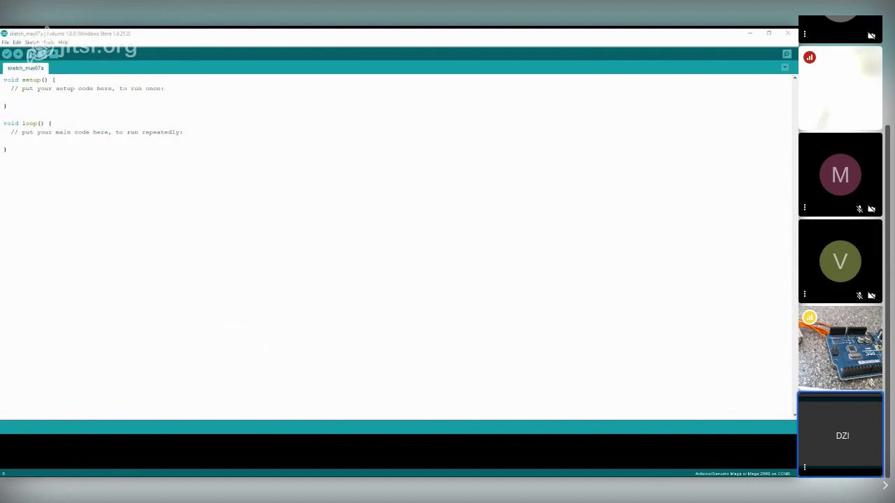
key("alt+t")
mouse_move(290, 226)
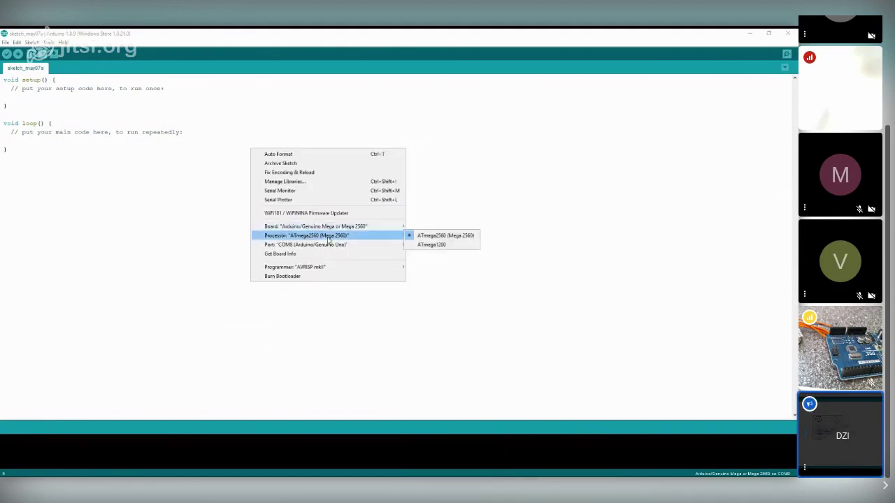
key("Escape")
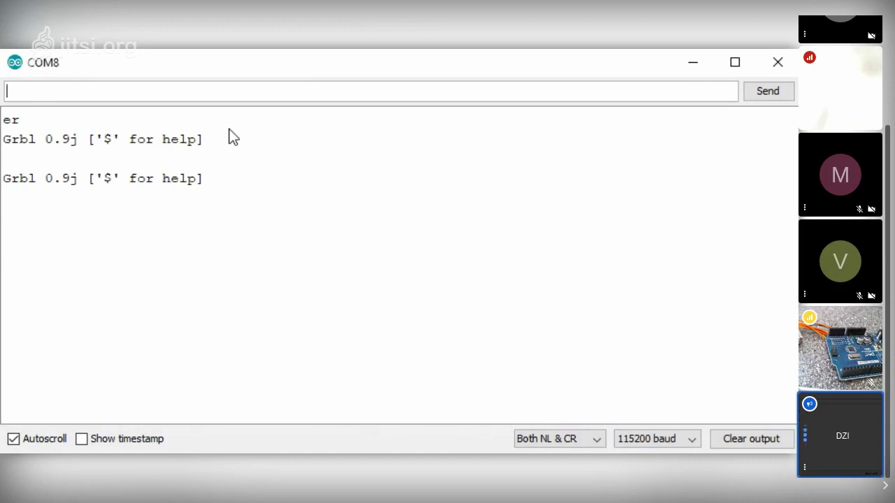
Send $$ to Grbl and scroll up to view settings $0=10 through $21=0.
type("$$")
key("Return")
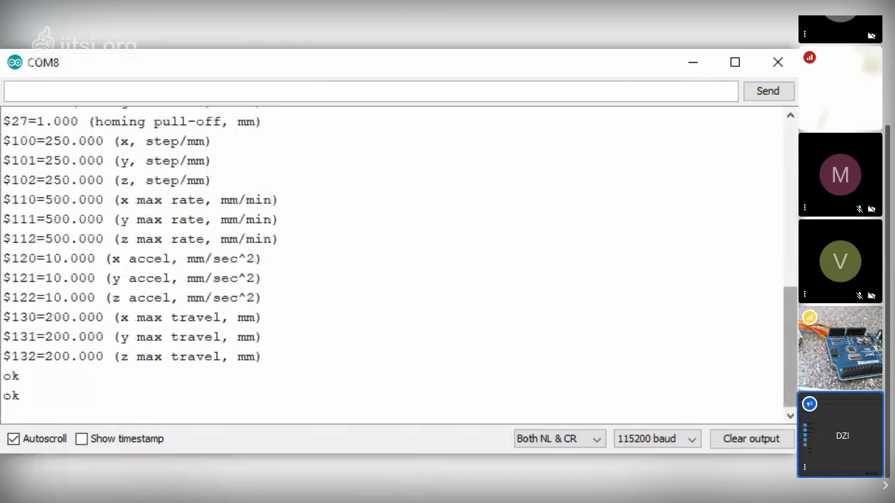
left_click_drag(792, 333, 779, 179)
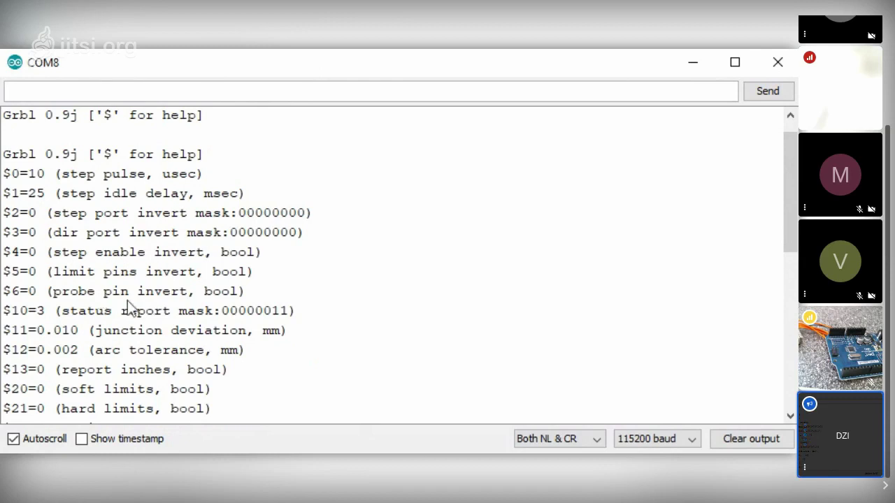
scroll(128, 301, "down", 1)
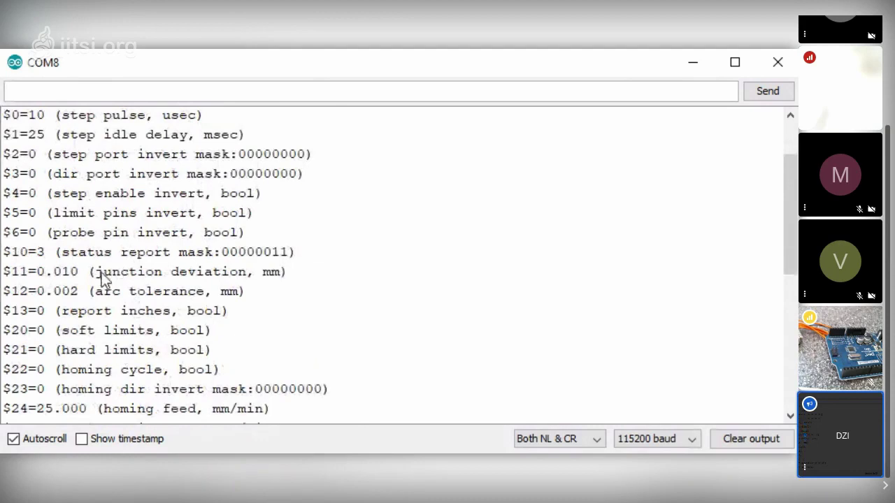
scroll(102, 279, "down", 1)
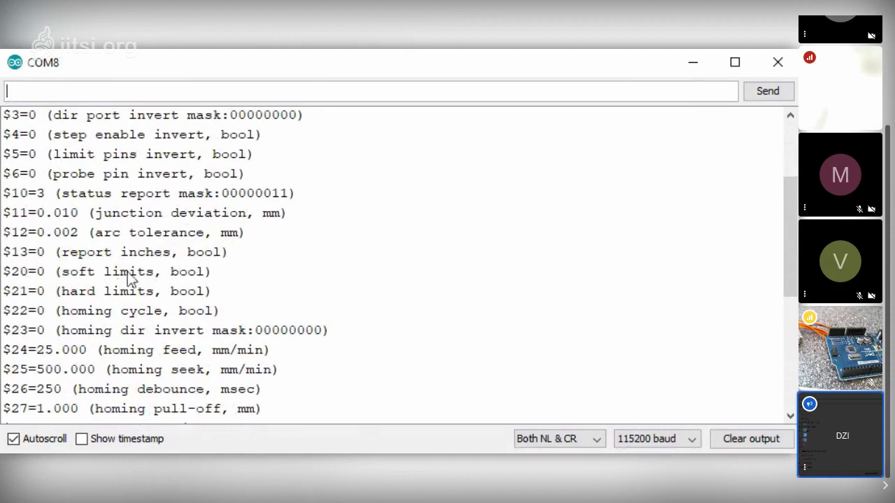
scroll(140, 286, "down", 1)
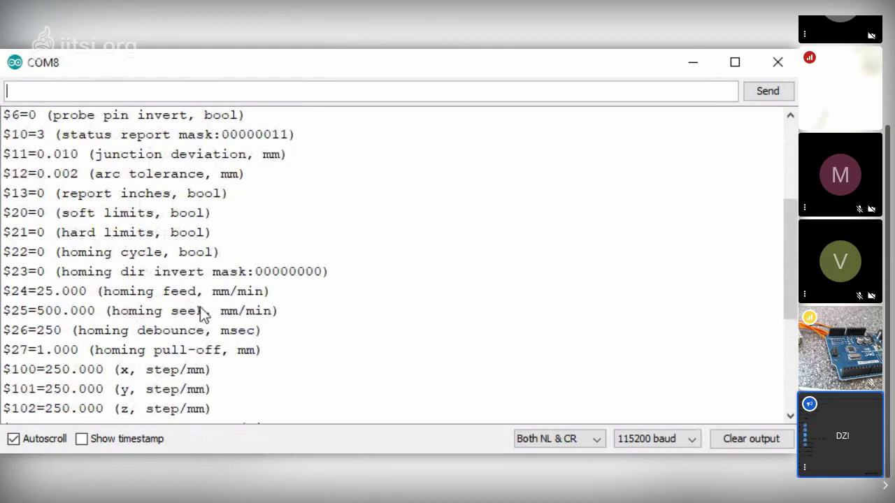
scroll(198, 299, "down", 1)
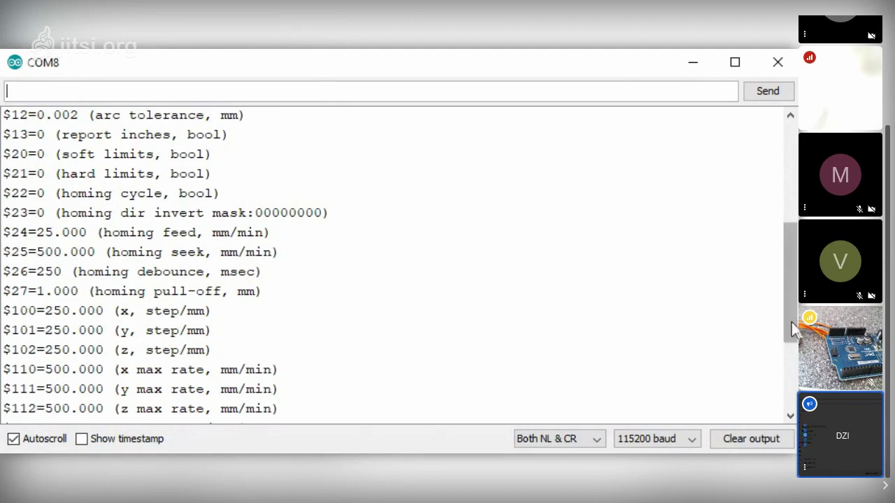
left_click_drag(791, 321, 789, 354)
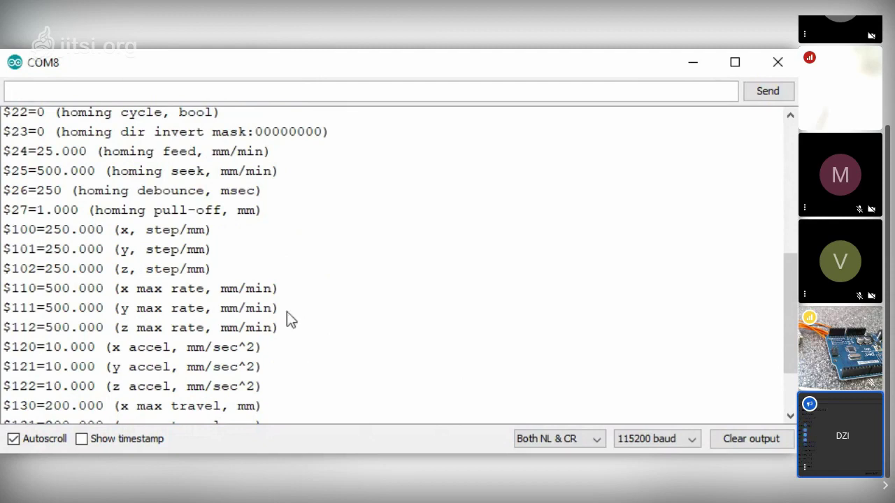
scroll(287, 311, "down", 1)
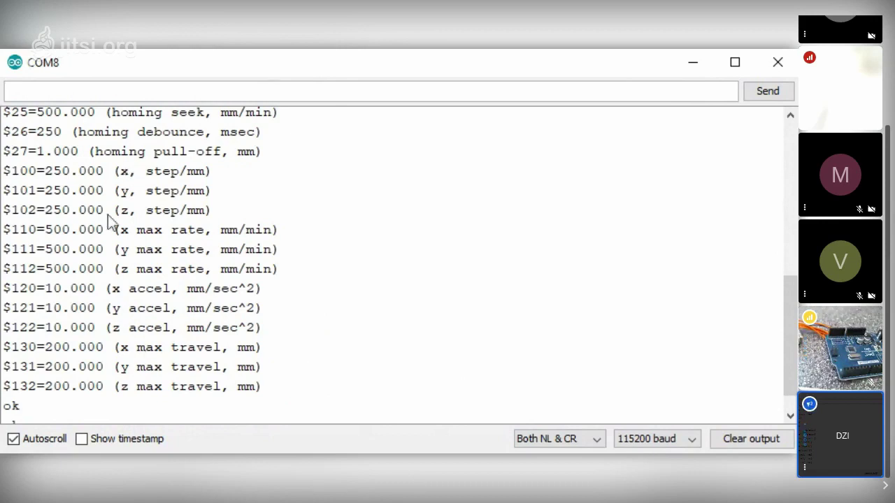
scroll(109, 223, "up", 1)
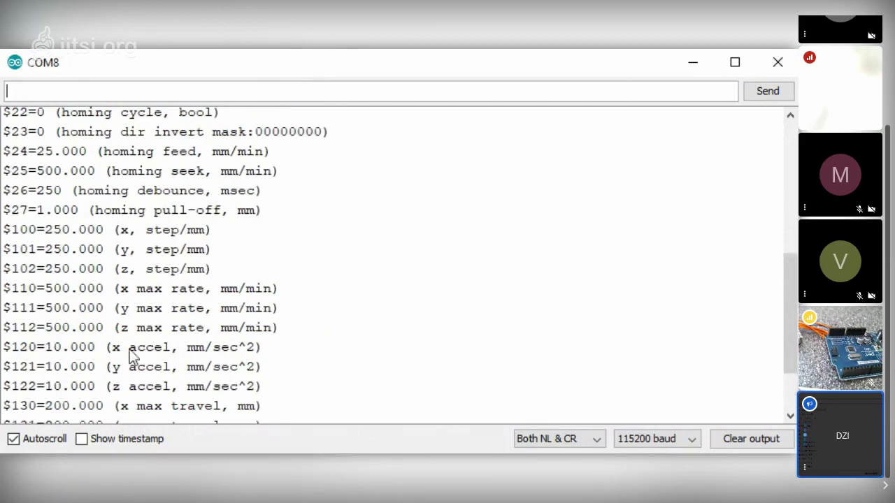
scroll(126, 346, "down", 1)
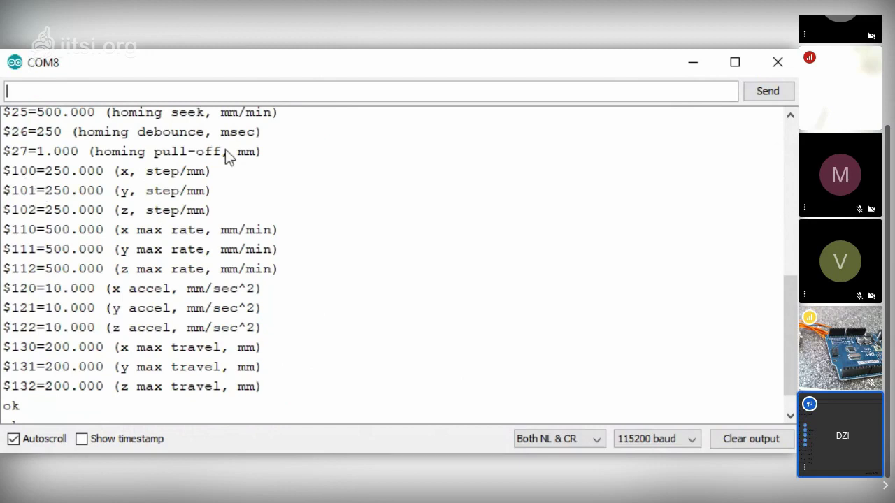
Send $100=400 to set Grbl's X axis to 400 steps per mm.
type("$100")
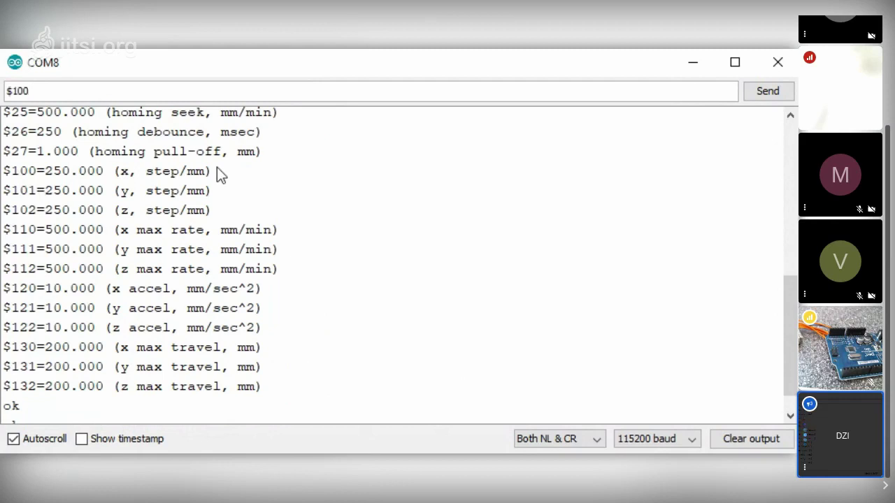
type("=400")
key("Return")
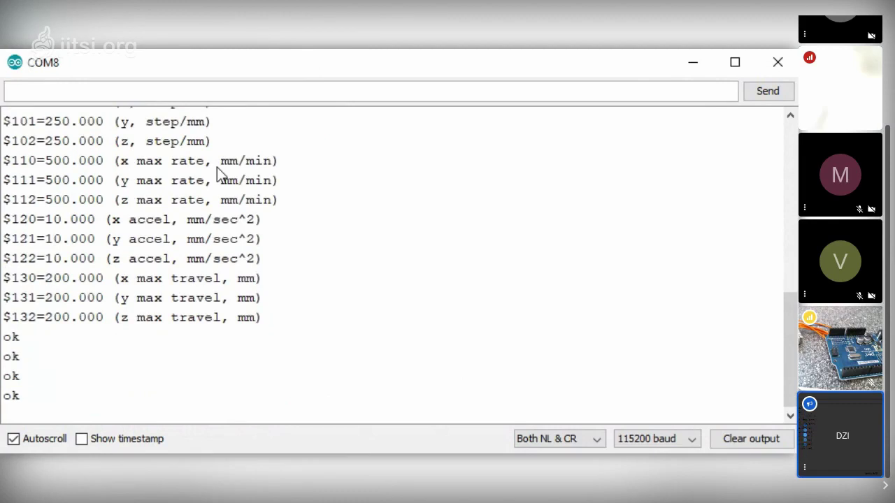
Send $$ again to confirm $100=400.000 while Y and Z stay at 250.
type("$$")
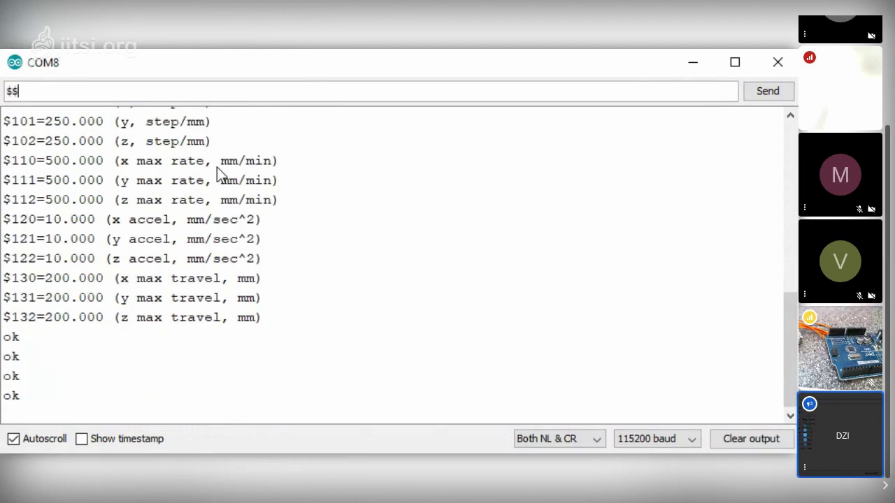
key("Return")
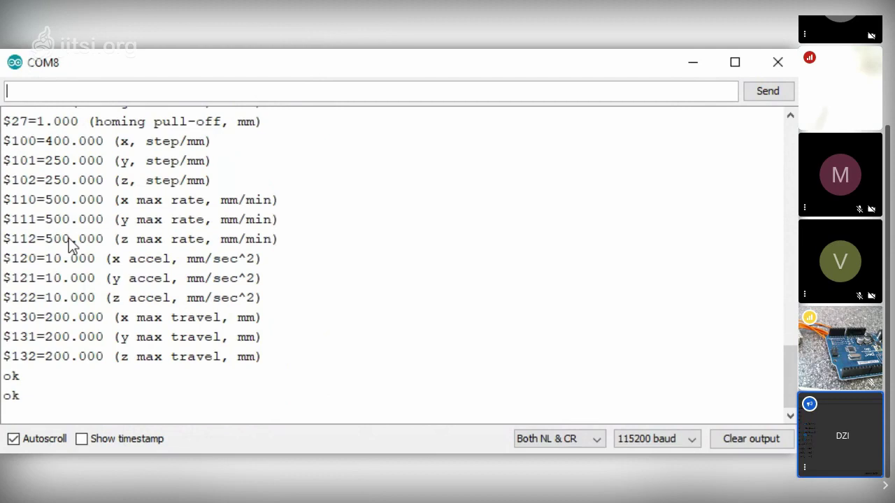
Send the rapid move g0x100y20z40 to the Grbl board.
type("g0x100y20z40")
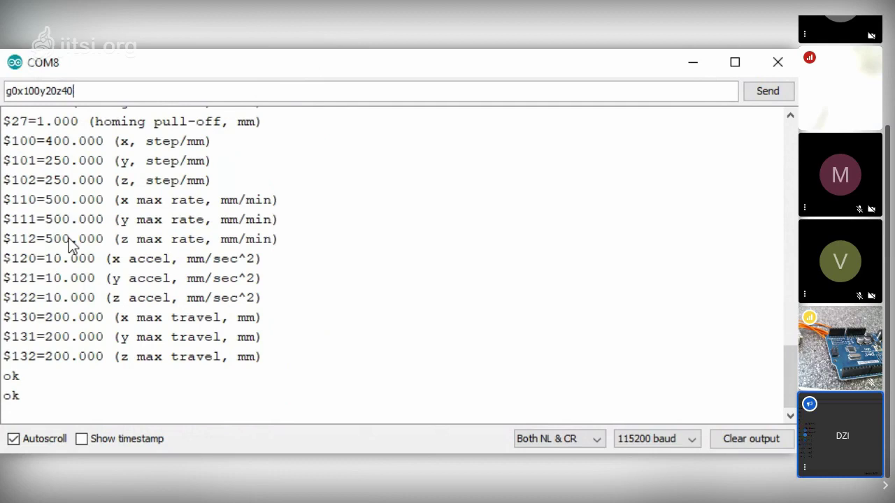
key("Return")
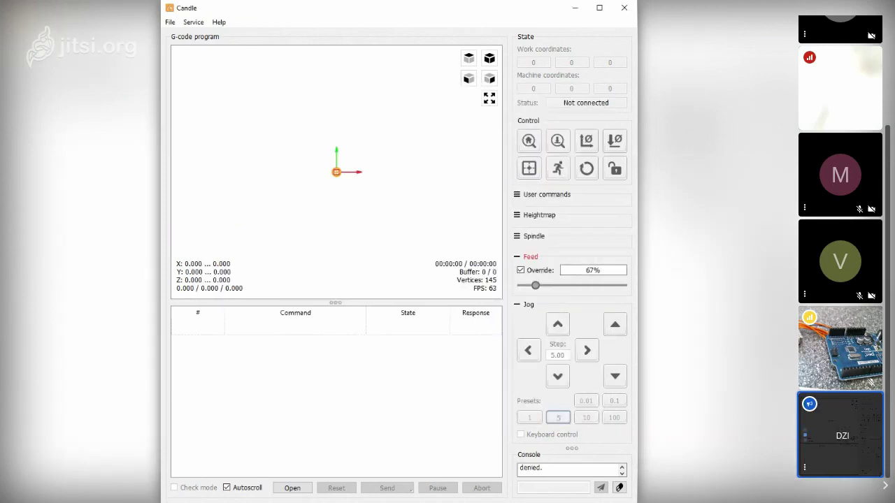
Leave Candle's File menu and switch away and back so Candle connects on COM8.
left_click(169, 21)
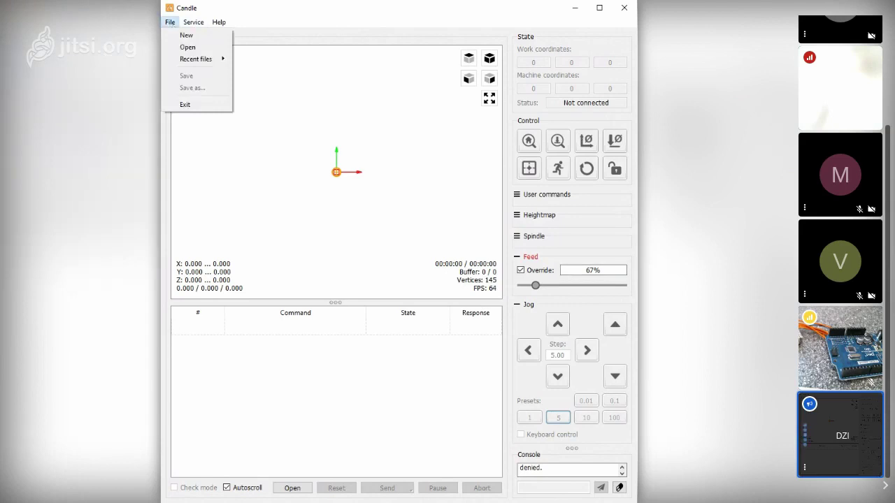
key("alt+Tab")
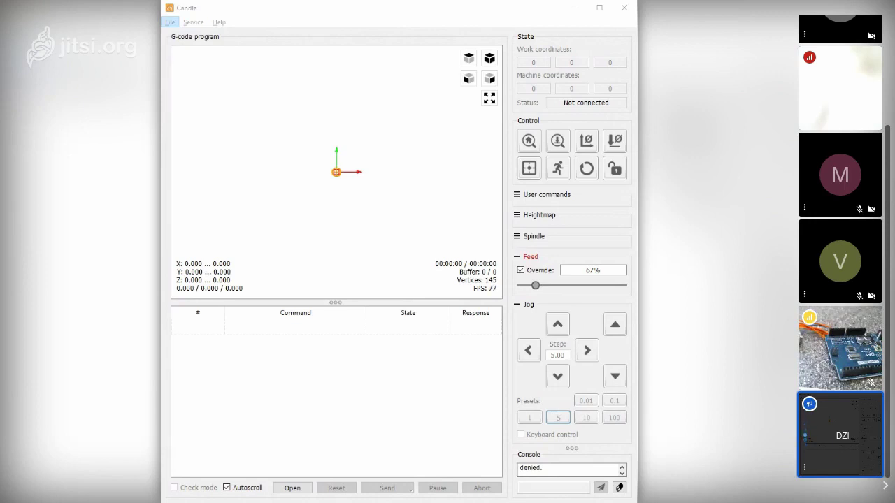
key("alt+Tab")
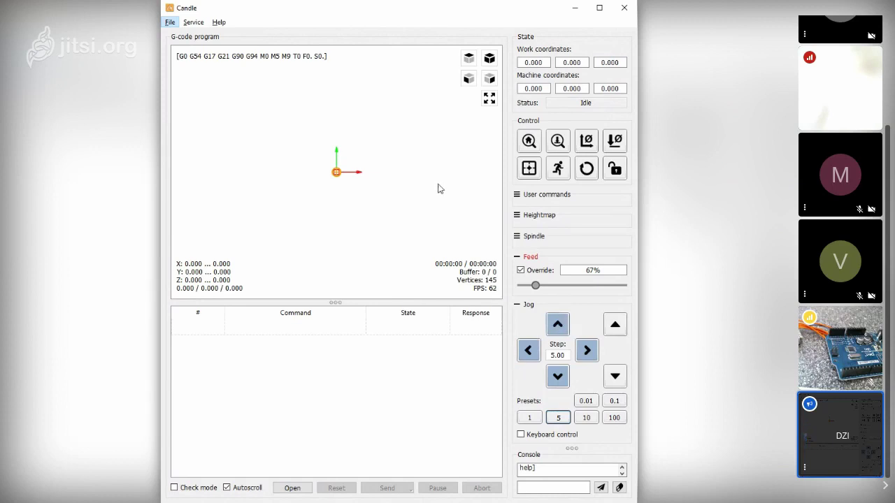
Jog in 5 mm steps along Y, X, Z+ and X- until work position reads 5, 15, 20.
left_click(562, 326)
left_click(562, 326)
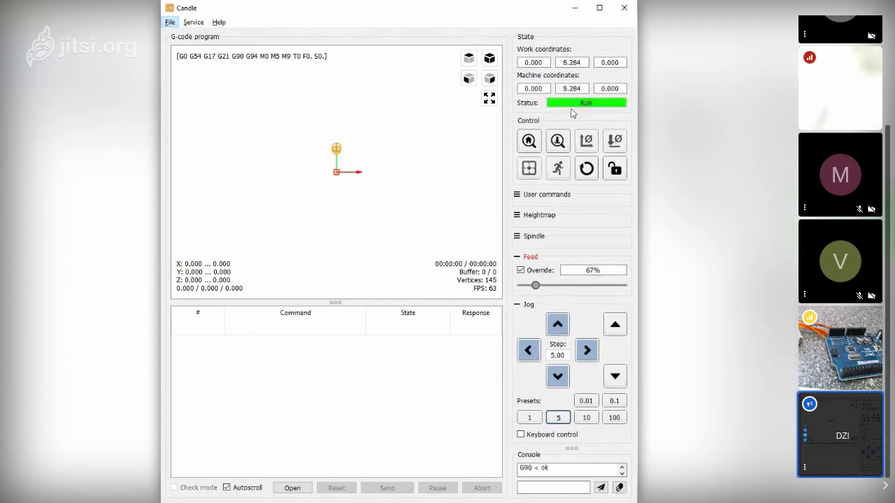
left_click_drag(428, 226, 418, 176)
left_click(552, 385)
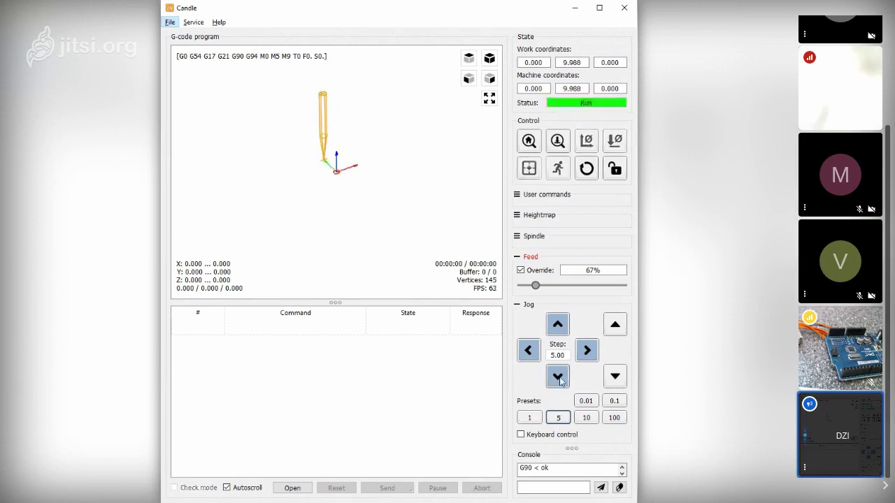
left_click(587, 351)
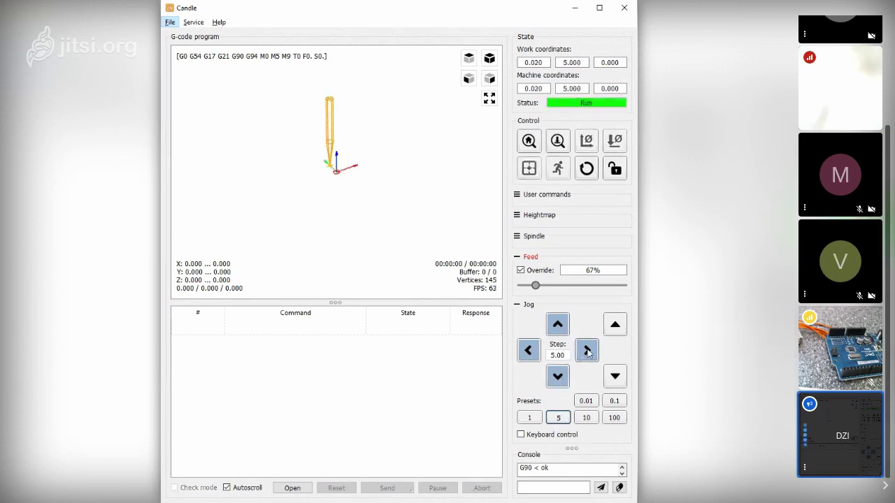
left_click(587, 351)
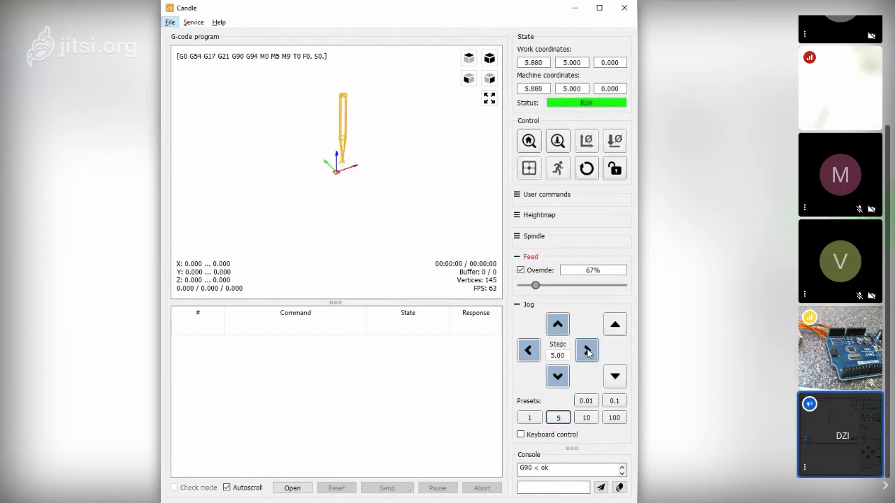
left_click(557, 327)
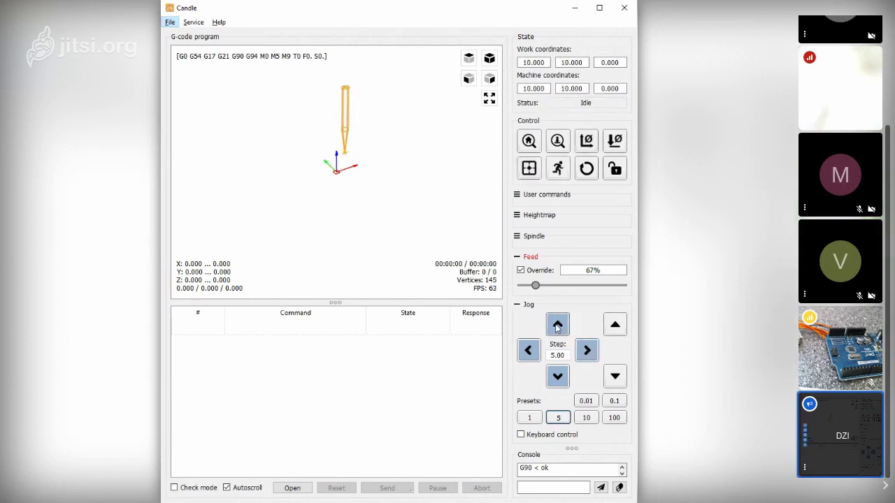
left_click(557, 326)
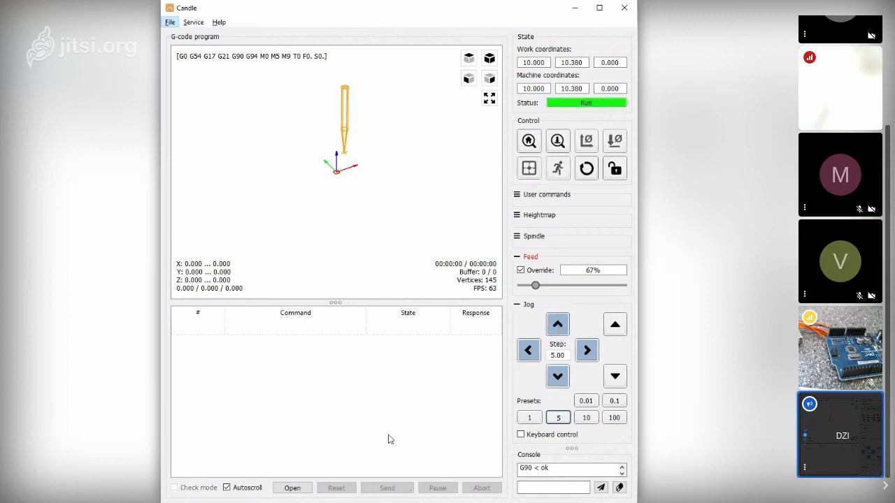
left_click(587, 351)
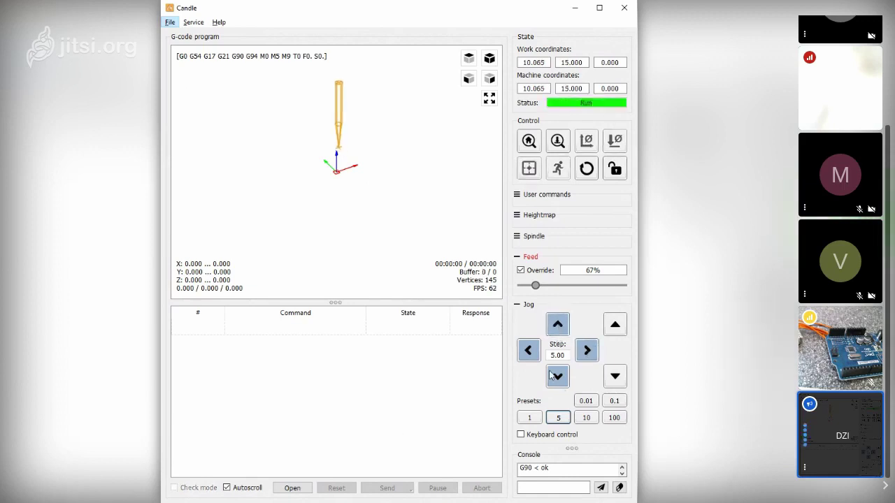
left_click(615, 325)
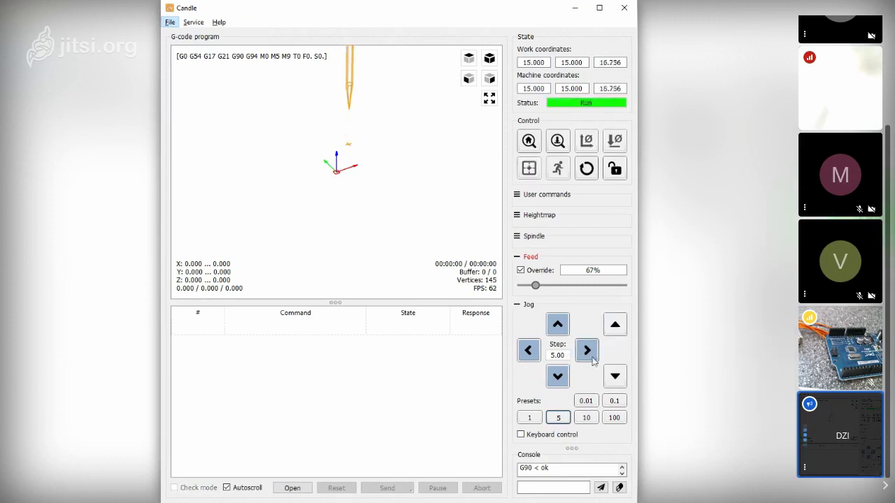
left_click(530, 351)
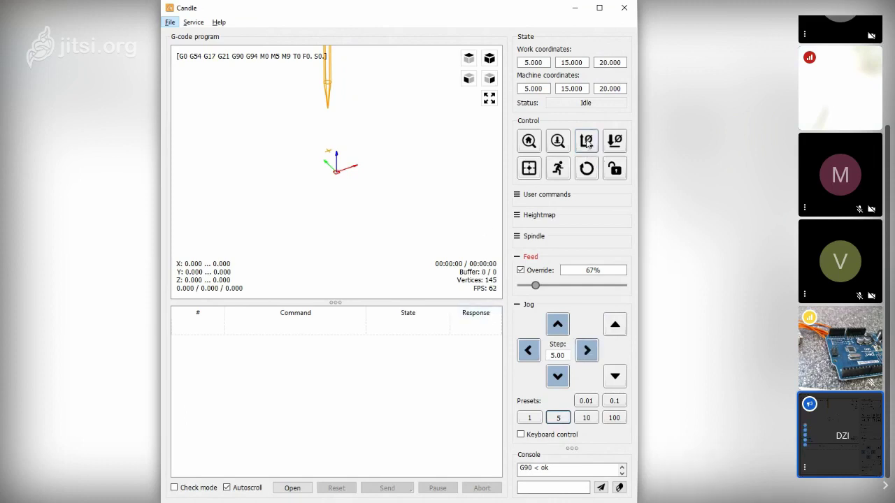
Zero the XY and Z work coordinates at the current tool position.
left_click(587, 142)
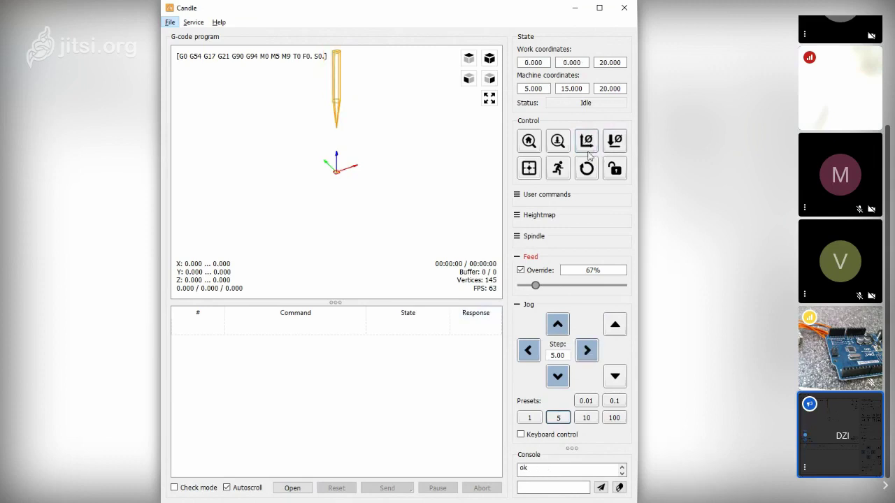
left_click(615, 143)
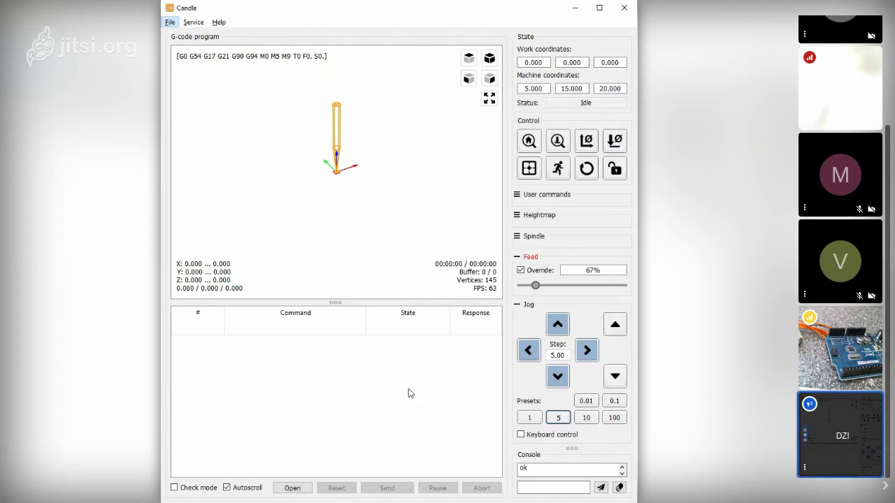
left_click(170, 22)
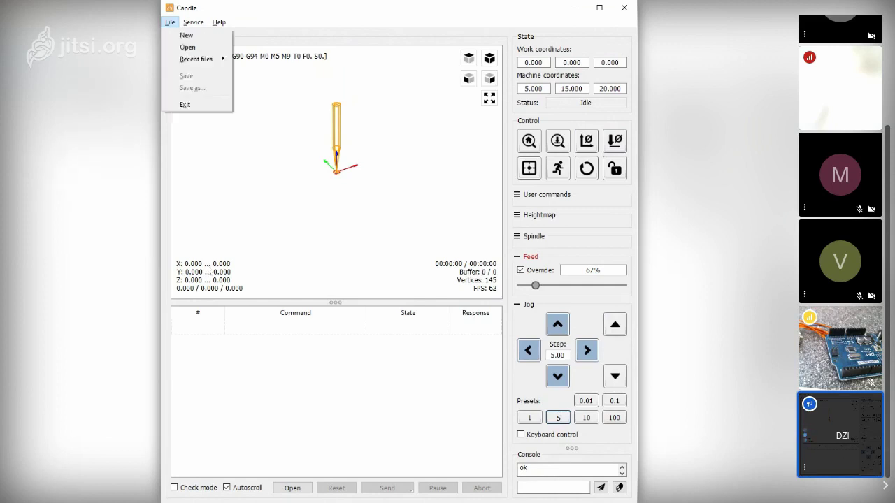
In the Open dialog, go through Dropbox and the project folder into the thomas folder.
left_click(187, 46)
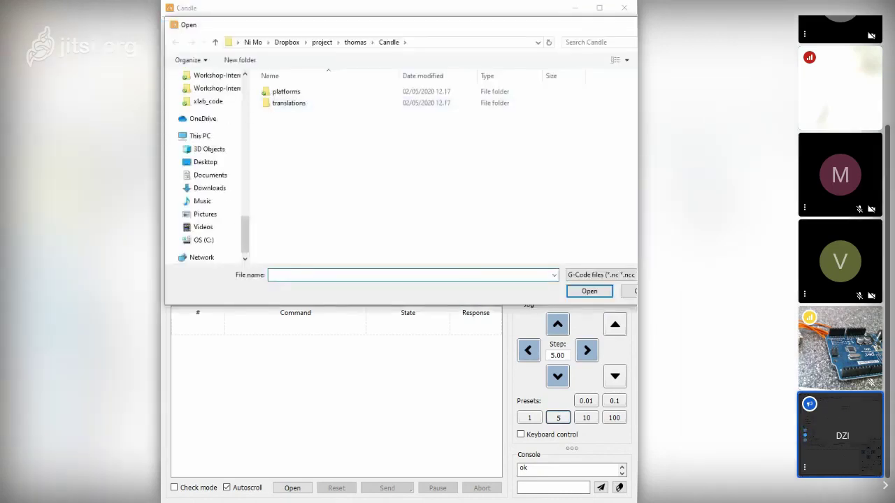
scroll(206, 167, "up", 15)
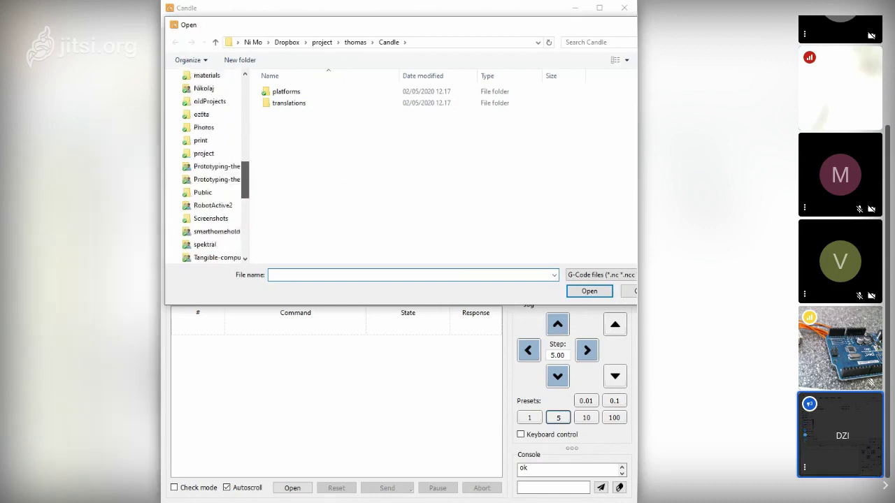
scroll(206, 167, "down", 10)
scroll(206, 168, "down", 3)
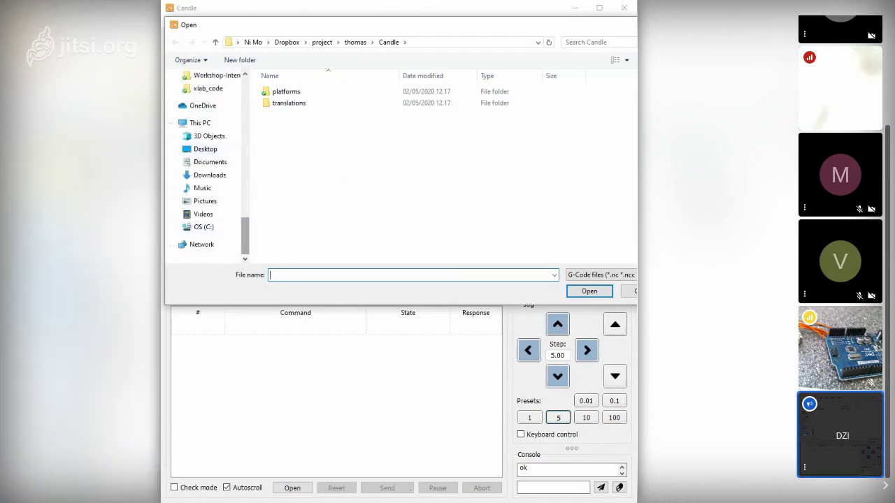
scroll(206, 168, "up", 15)
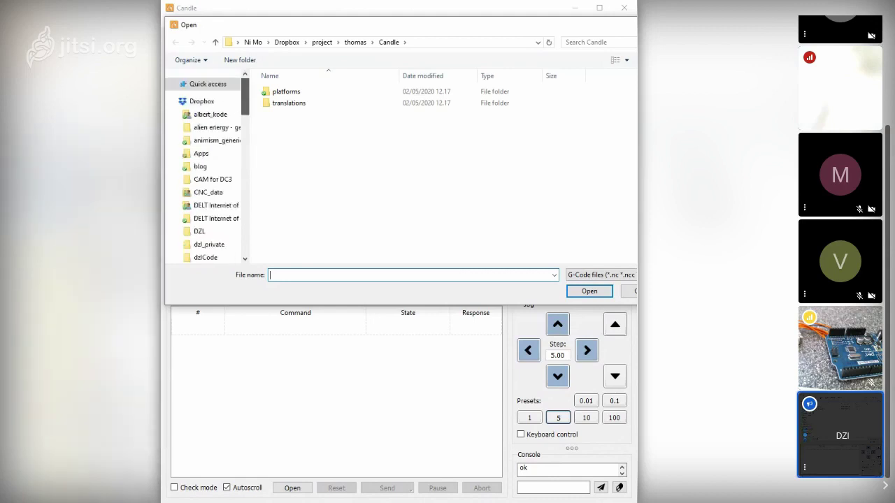
left_click(202, 101)
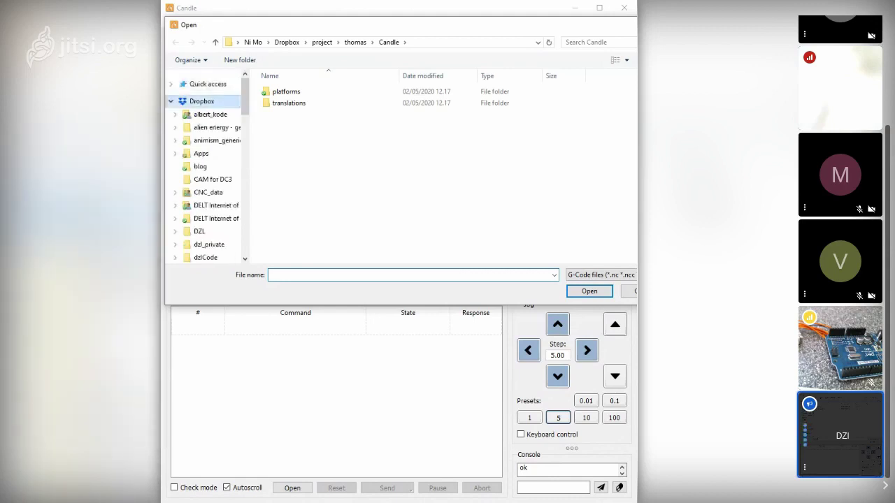
left_click(293, 149)
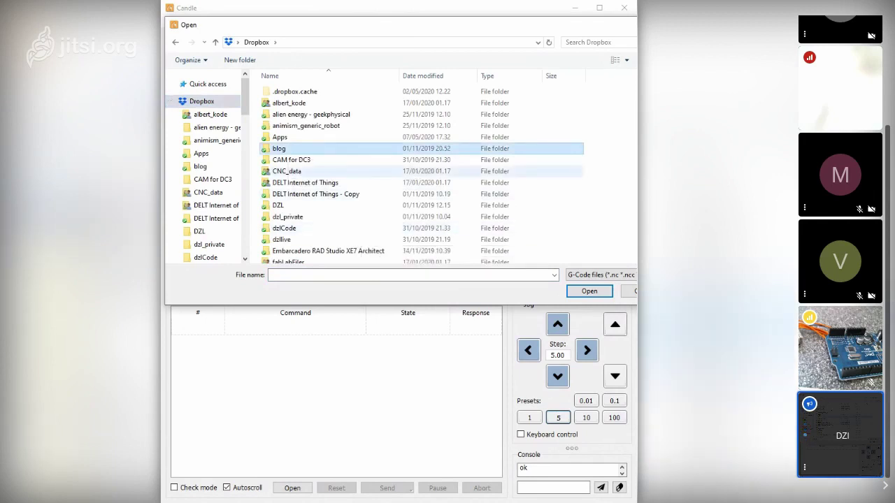
type("pro")
key("Return")
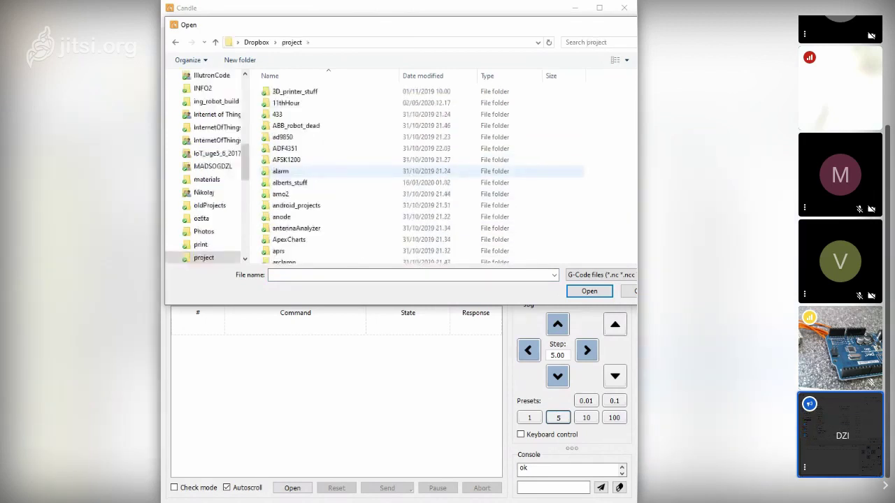
type("thomas")
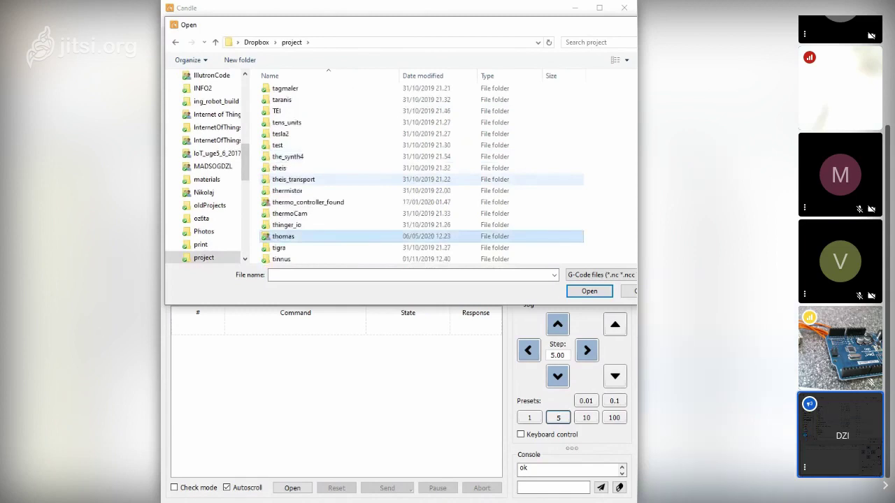
key("Return")
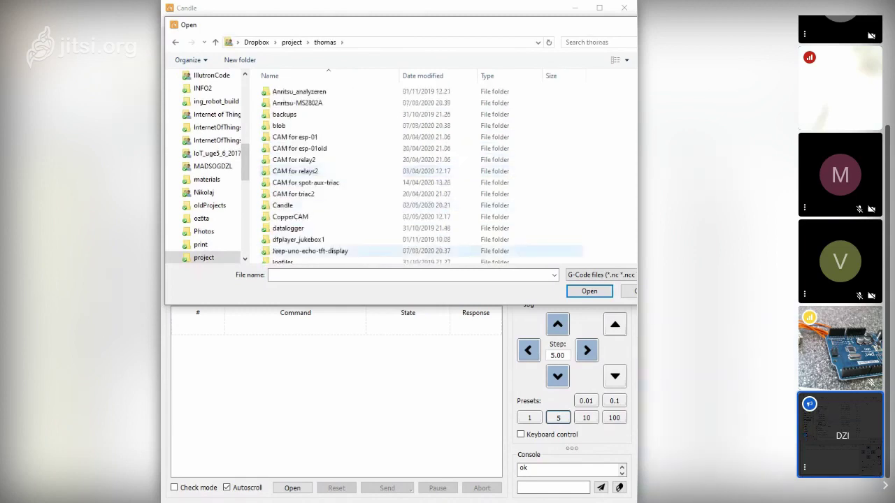
Look inside the spotWelder folder, then return to the thomas folder.
scroll(420, 210, "down", 2)
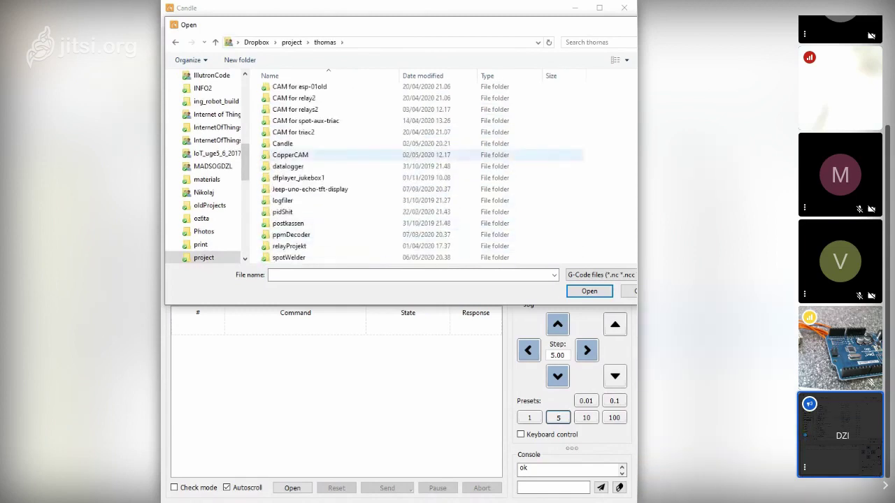
scroll(420, 168, "down", 1)
scroll(420, 137, "up", 3)
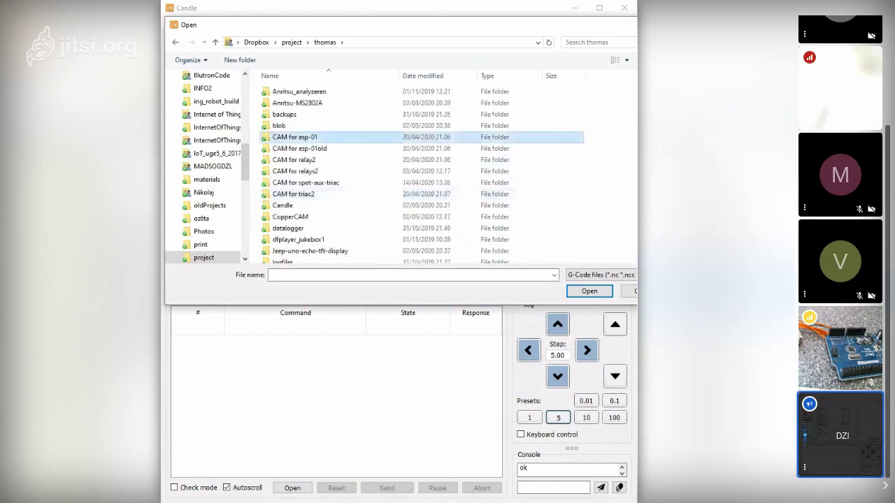
scroll(419, 140, "down", 3)
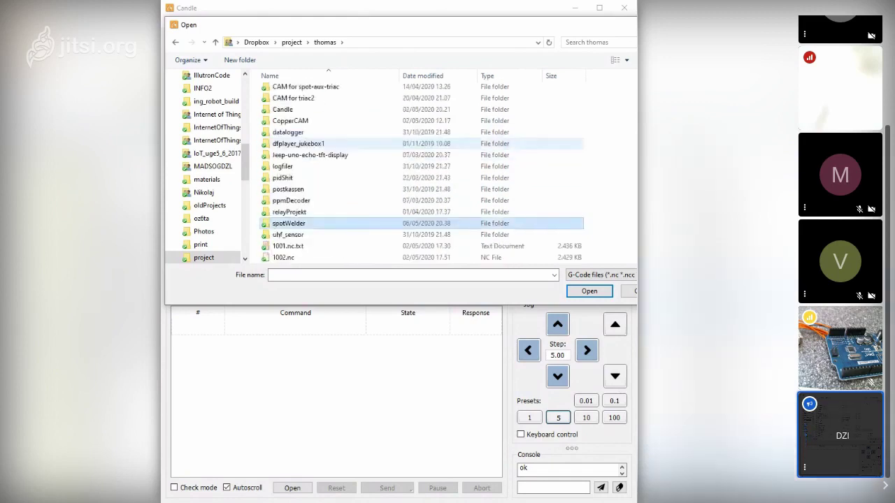
double_click(419, 223)
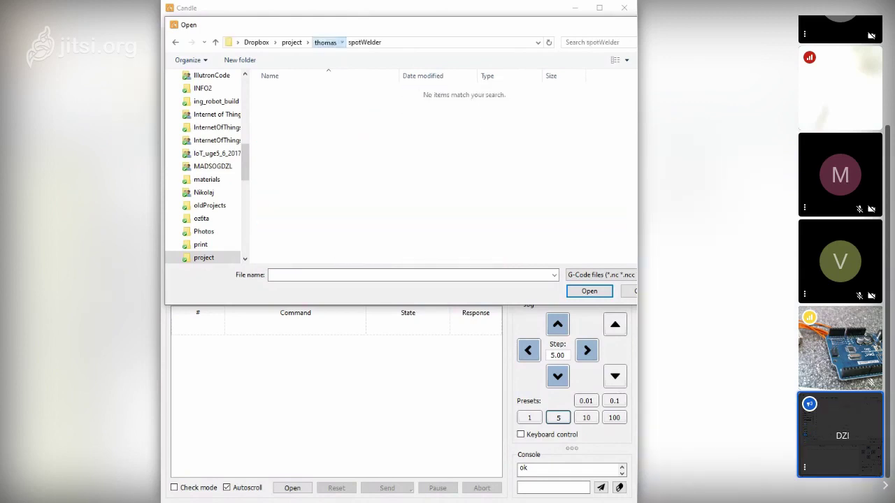
left_click(324, 42)
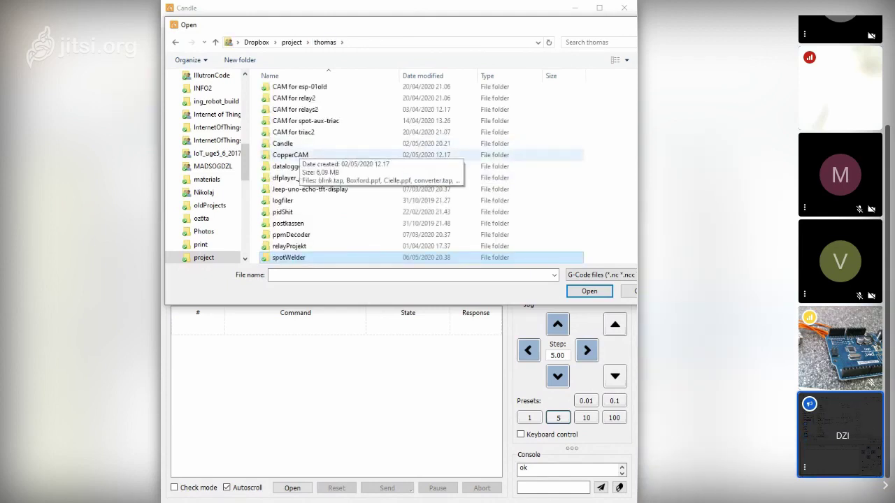
scroll(297, 155, "down", 1)
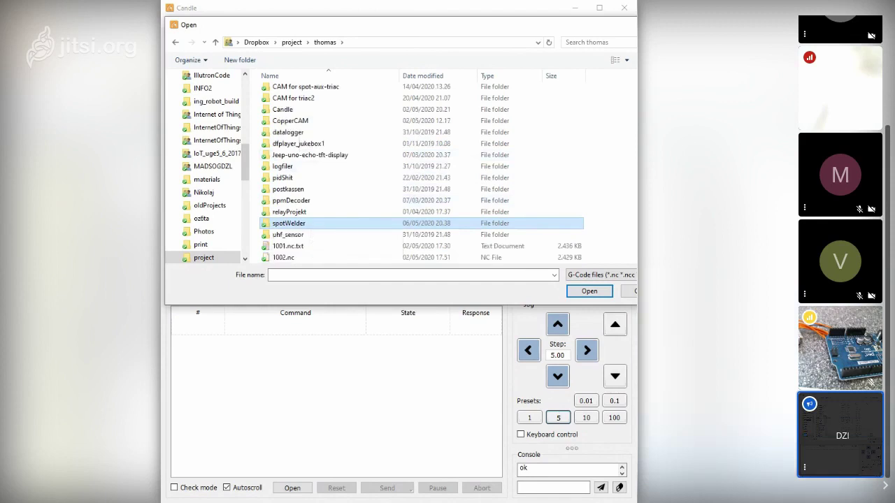
scroll(299, 210, "up", 2)
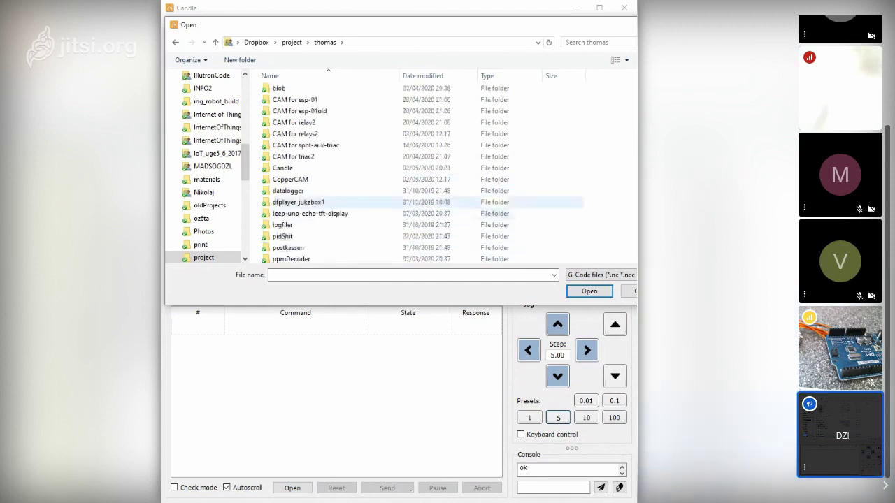
scroll(301, 205, "up", 1)
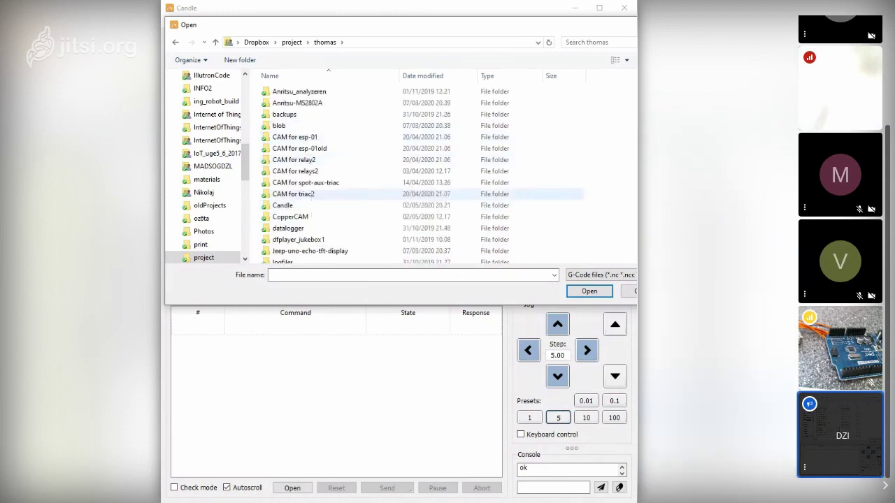
scroll(308, 200, "down", 1)
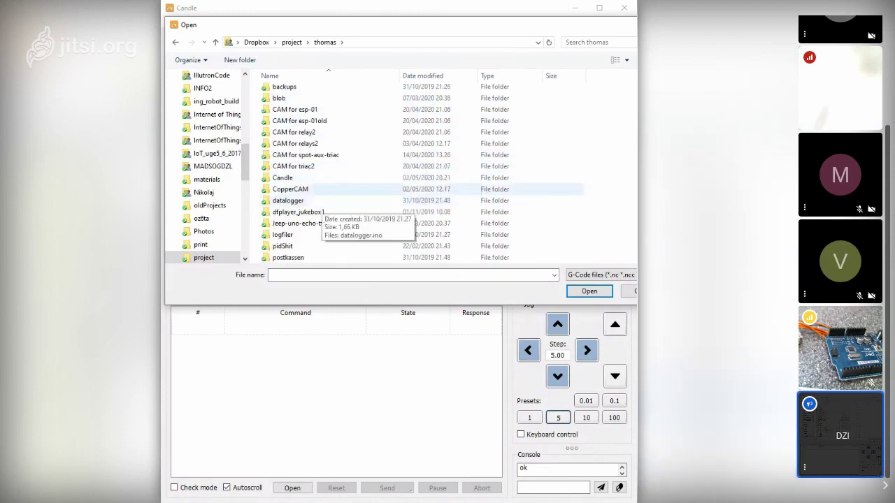
scroll(301, 252, "down", 1)
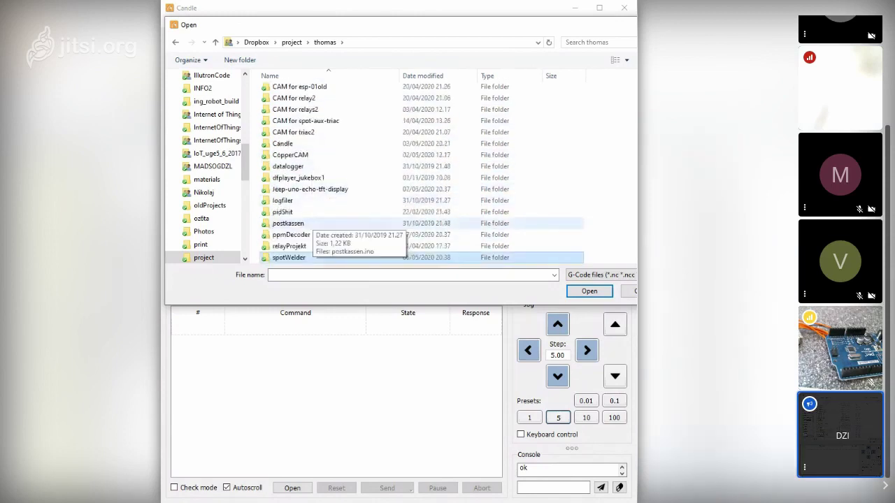
left_click(288, 257)
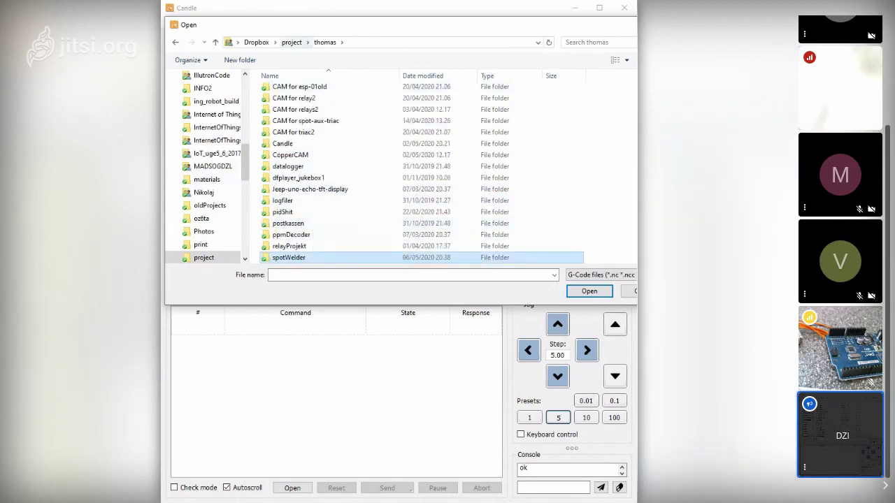
Go up to the project folder and browse the processing_camera and plasmaFun folders.
left_click(292, 42)
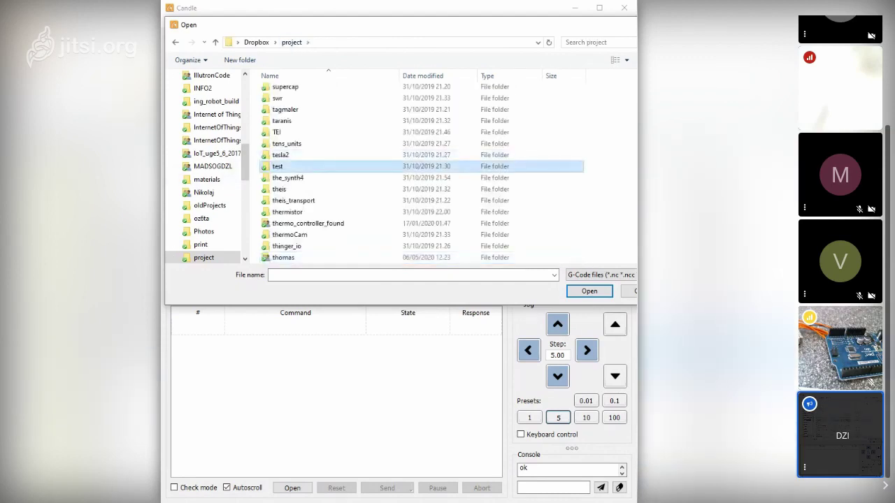
scroll(301, 175, "up", 10)
left_click(299, 179)
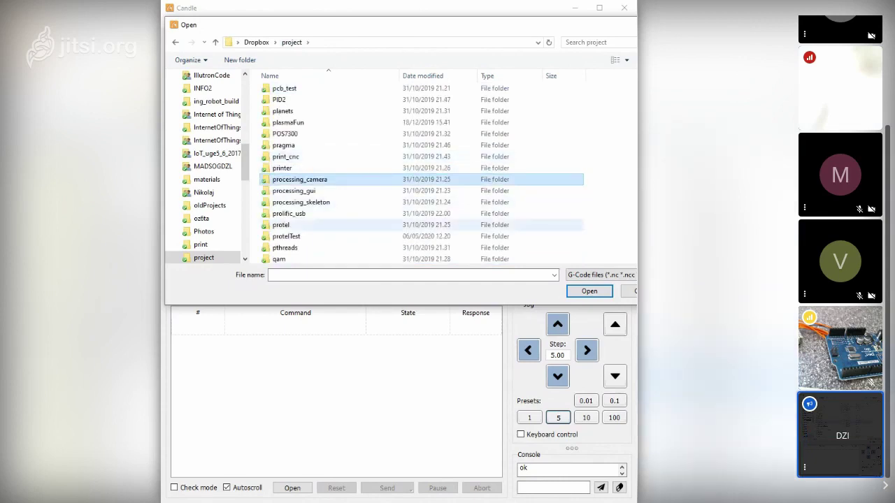
scroll(301, 233, "down", 1)
scroll(300, 233, "down", 1)
scroll(301, 230, "down", 1)
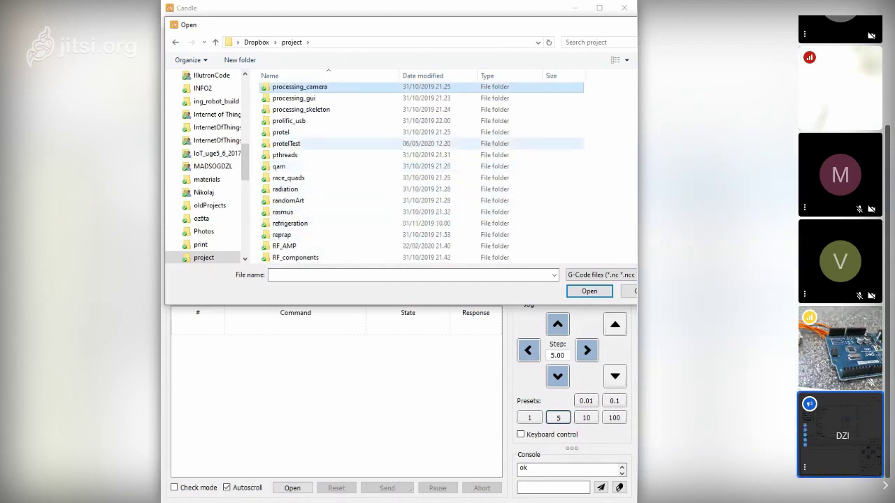
scroll(300, 147, "up", 5)
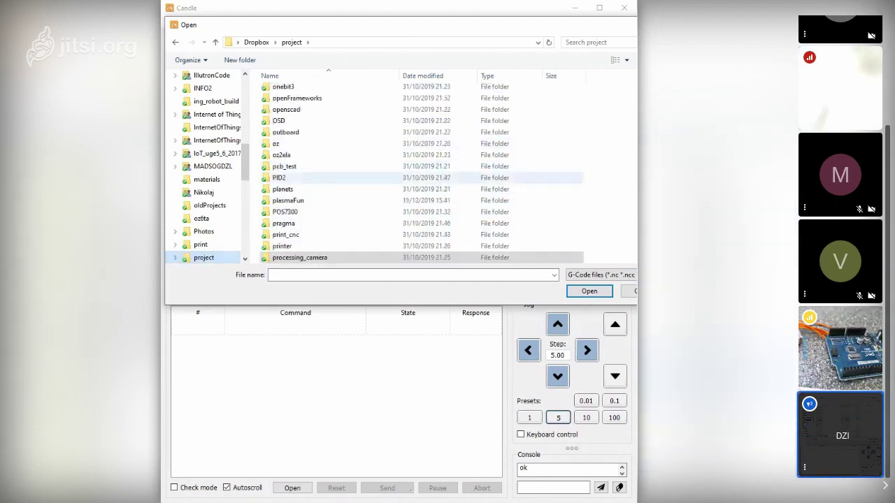
left_click(287, 201)
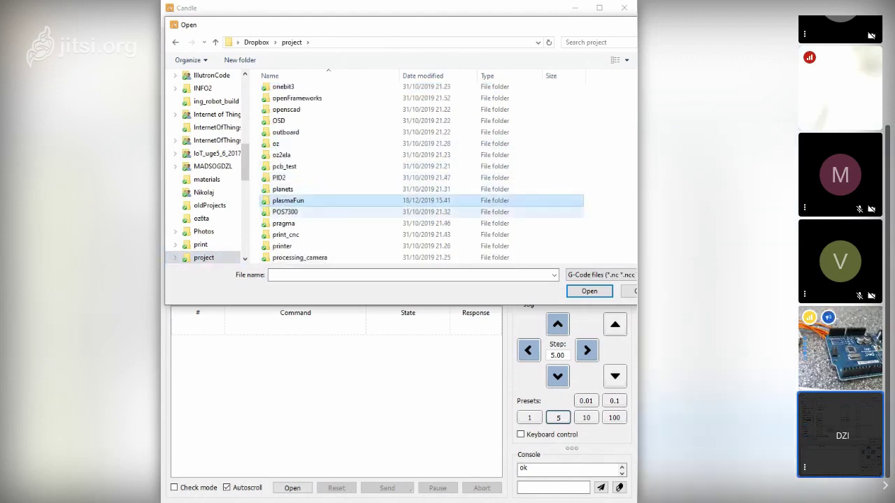
scroll(301, 210, "down", 2)
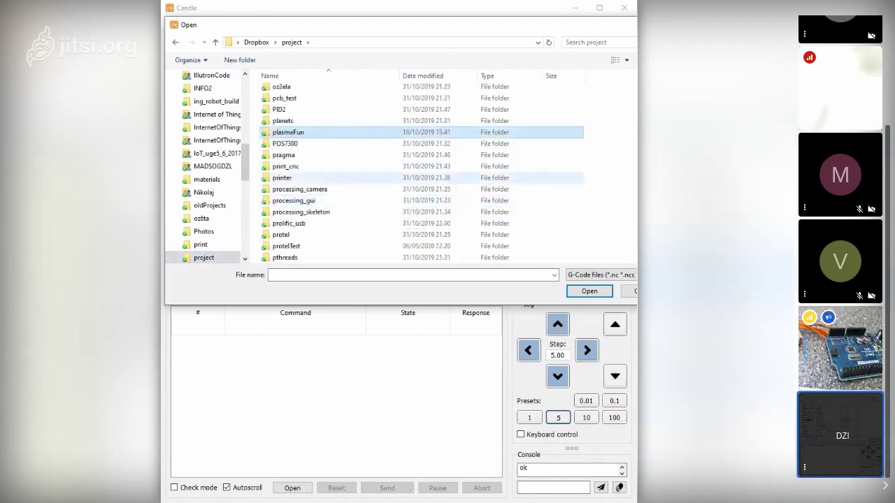
scroll(300, 209, "down", 1)
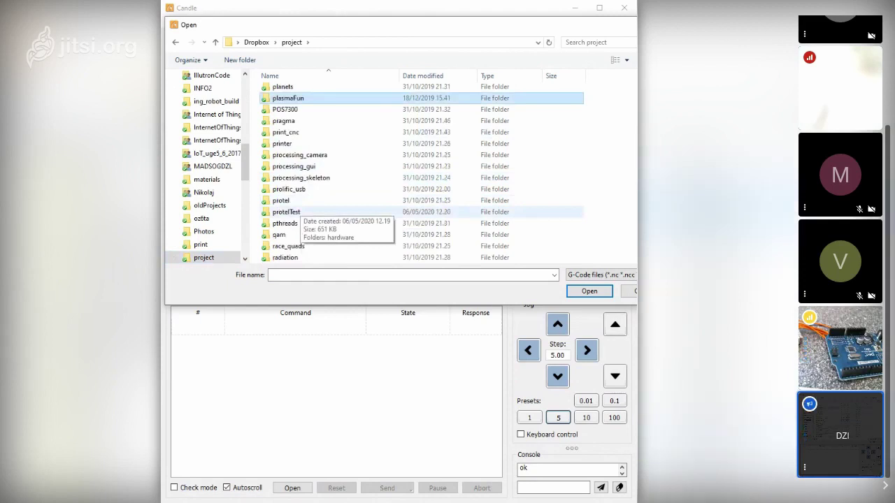
scroll(301, 213, "up", 1)
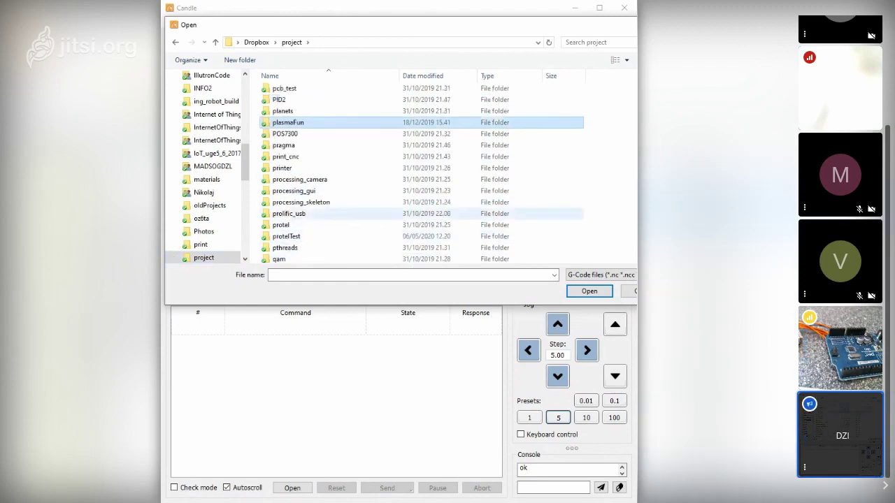
Jump back to the thomas folder and open 1002.nc.
type("tho")
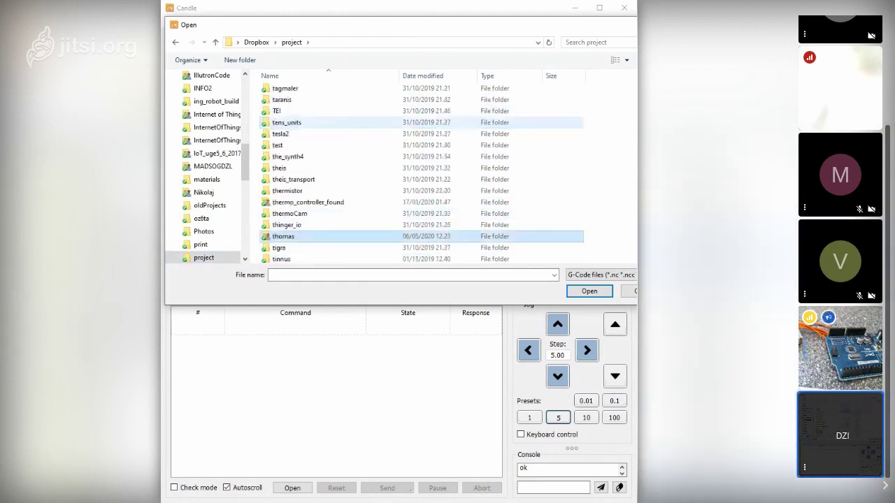
key("Return")
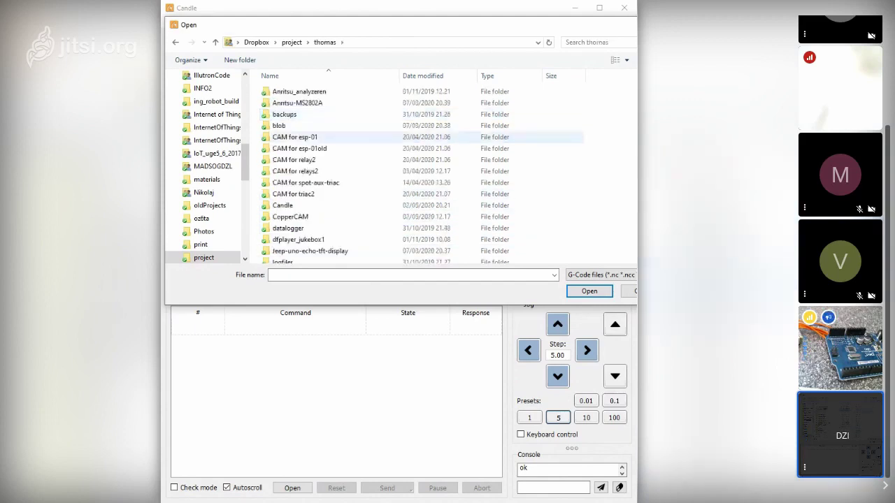
scroll(315, 147, "down", 3)
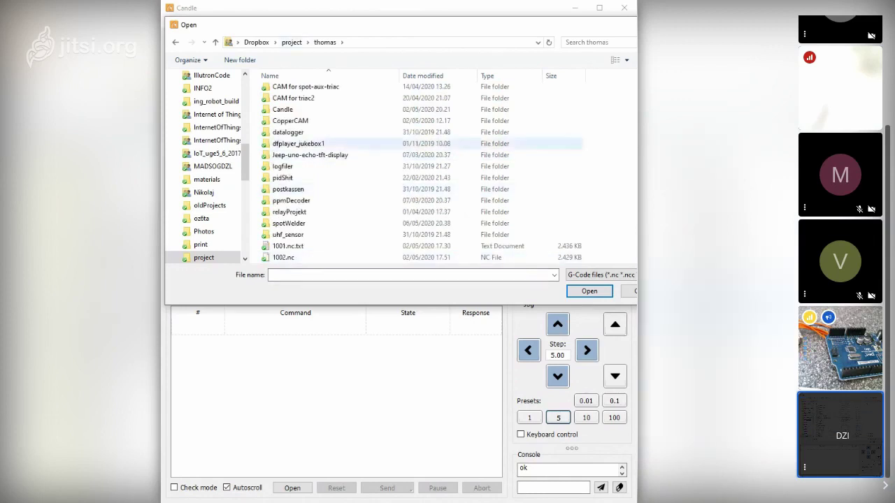
scroll(314, 147, "up", 1)
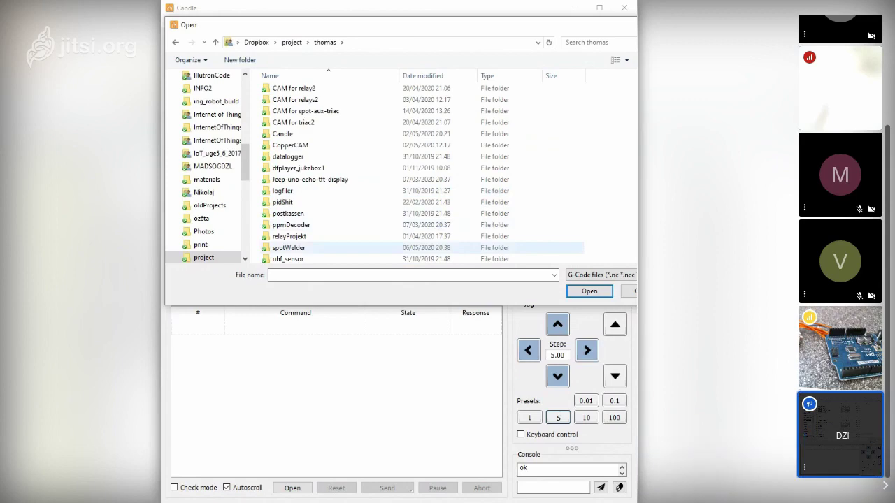
scroll(286, 247, "down", 1)
left_click(283, 257)
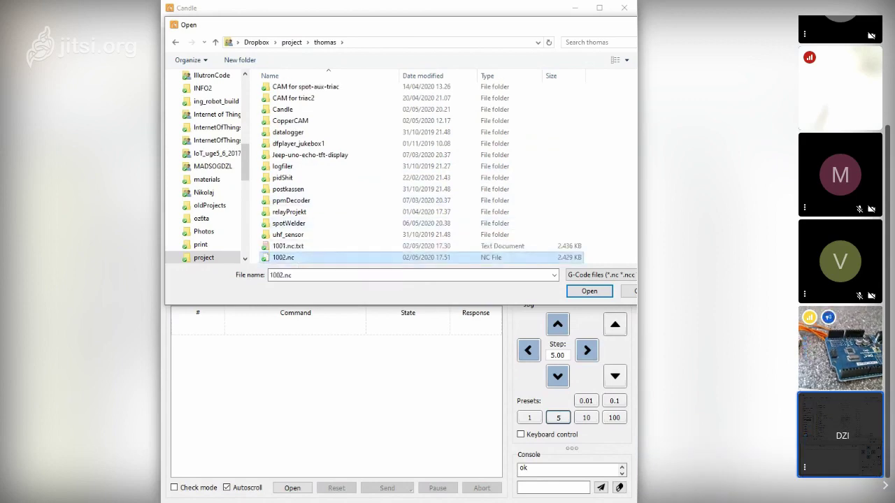
key("Return")
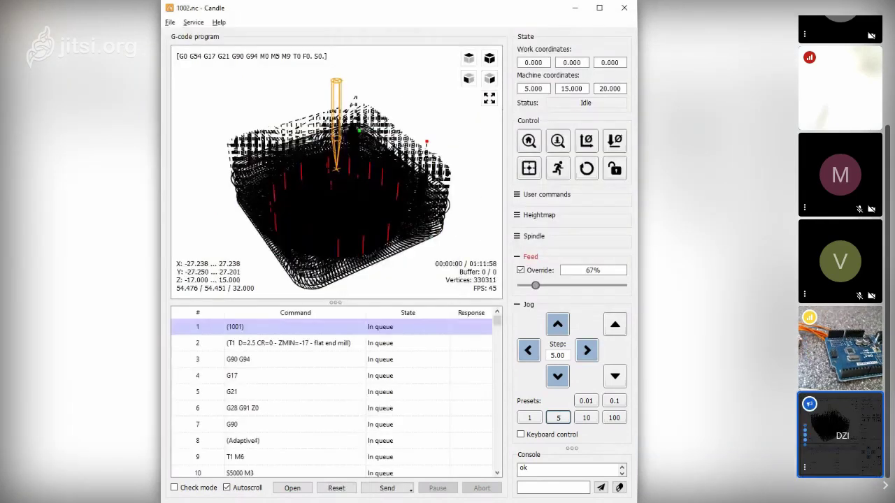
Rotate the 1002.nc toolpath toward a front view and start opening another G-code file.
left_click_drag(391, 171, 351, 191)
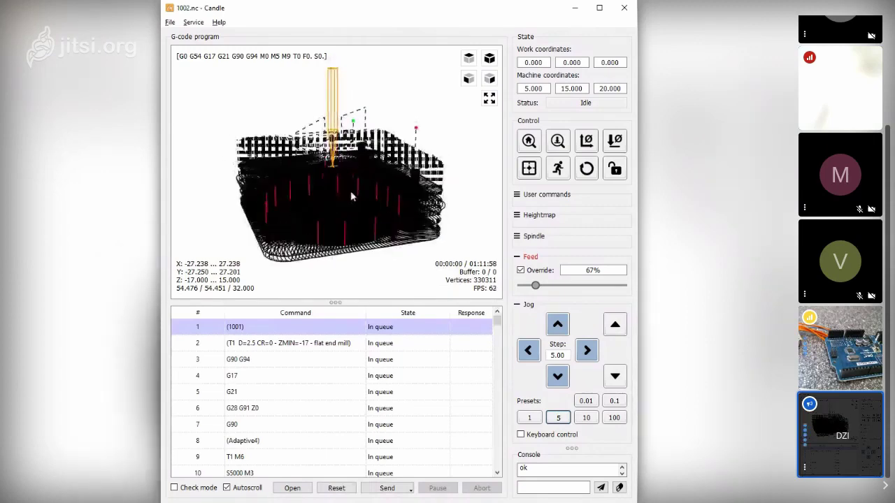
left_click(169, 22)
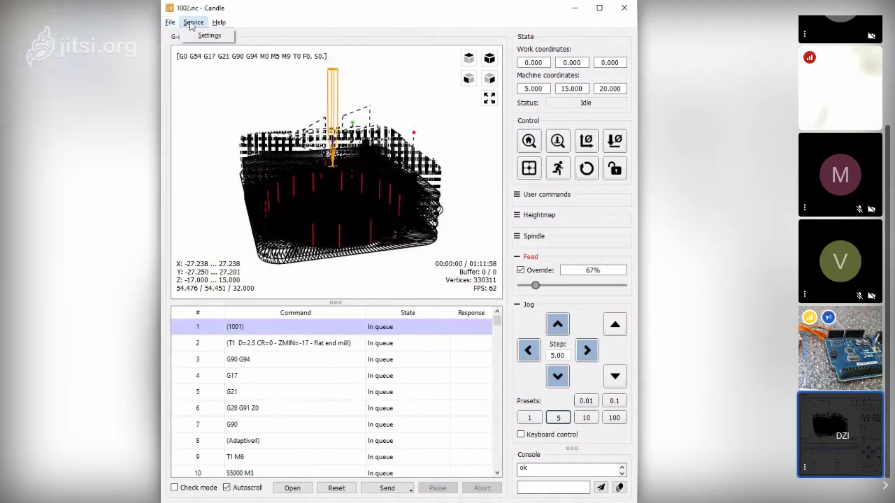
left_click(187, 47)
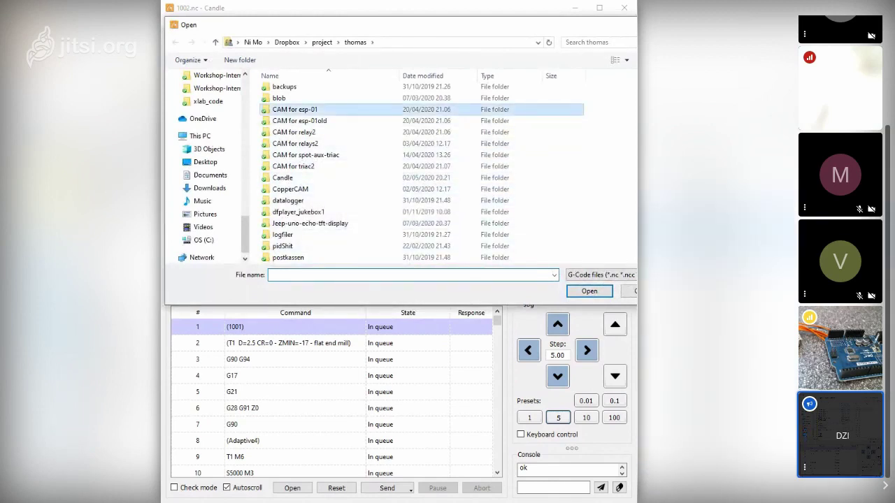
Load esp-01.TXT from the CAM for esp-01 folder.
double_click(294, 109)
left_click(288, 92)
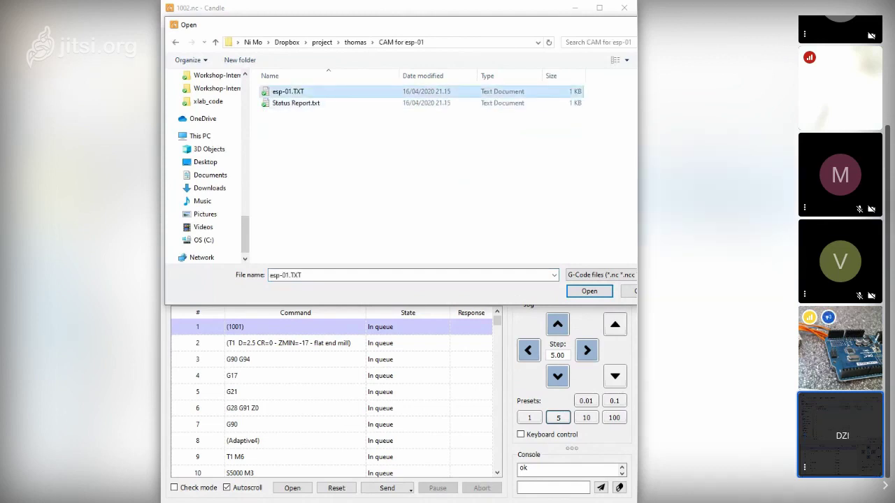
key("Return")
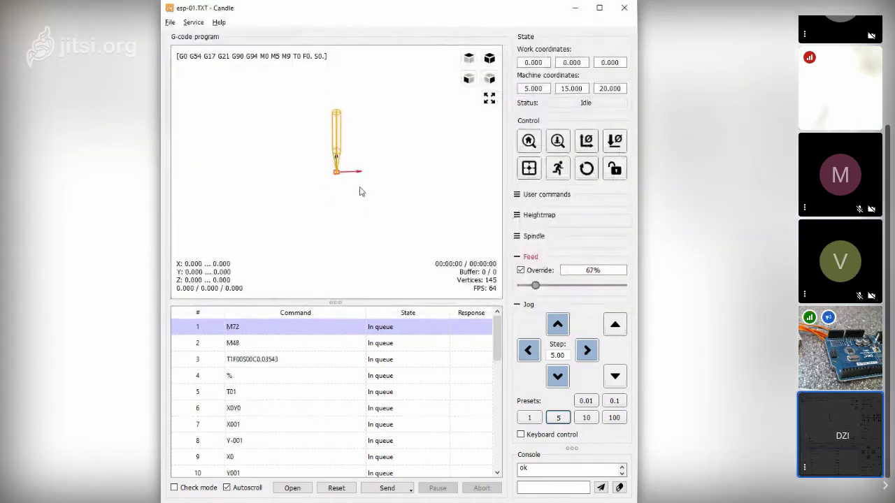
Replace it with relays2.TXT from the CAM for relays2 folder.
left_click(169, 21)
left_click(188, 47)
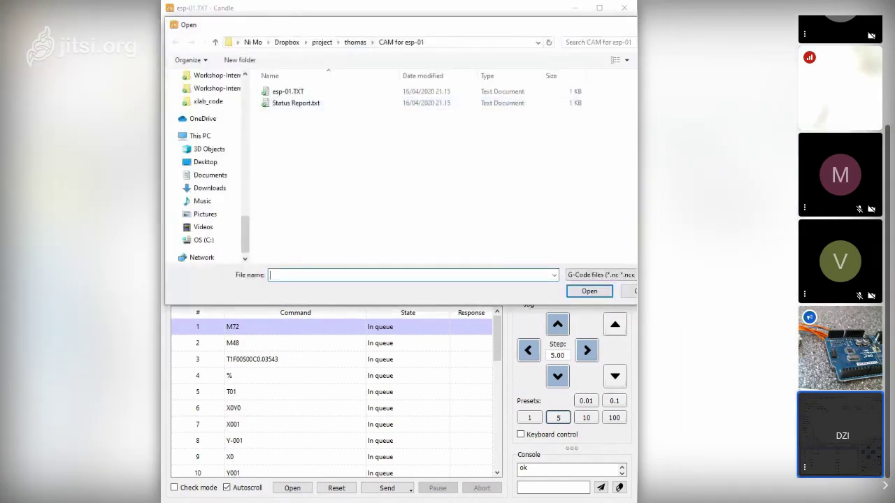
key("alt+Up")
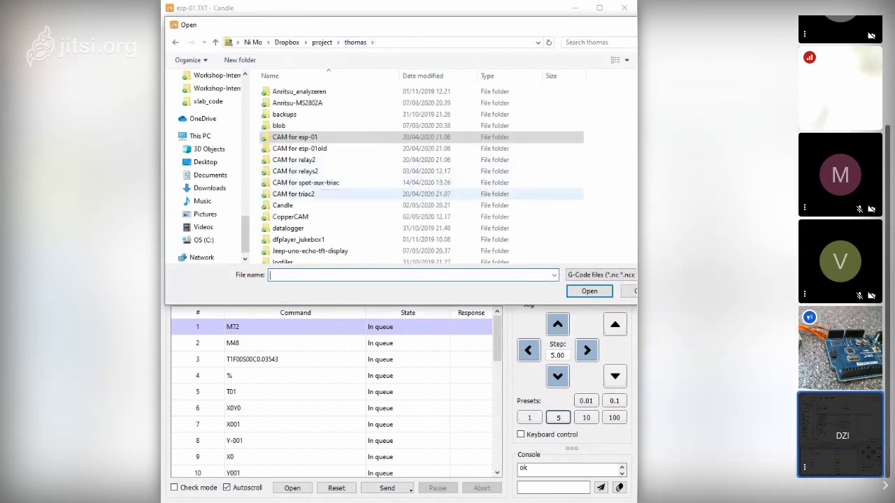
double_click(295, 171)
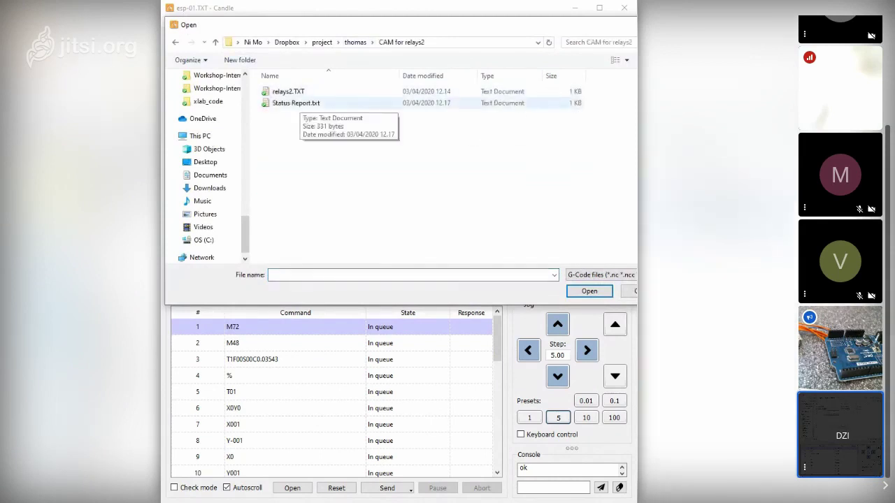
double_click(290, 92)
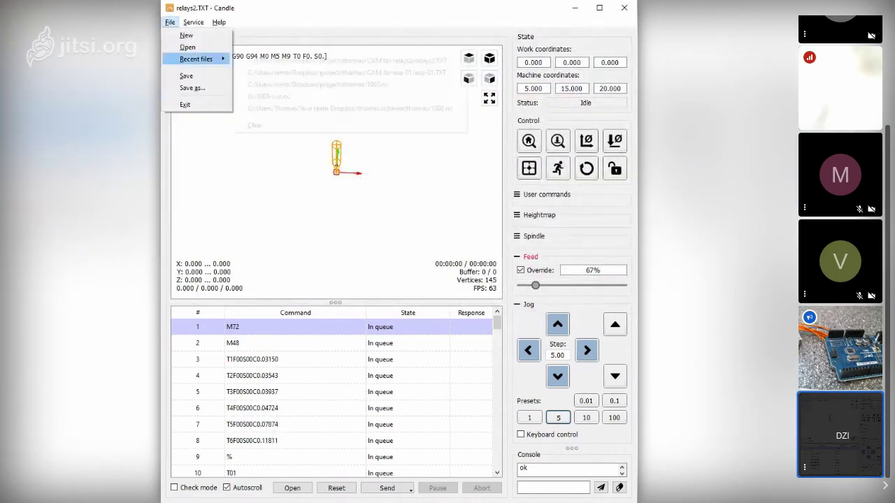
Reopen the Open dialog, peek into CAM for esp-01old, then return to the thomas folder.
left_click(188, 46)
left_click(355, 41)
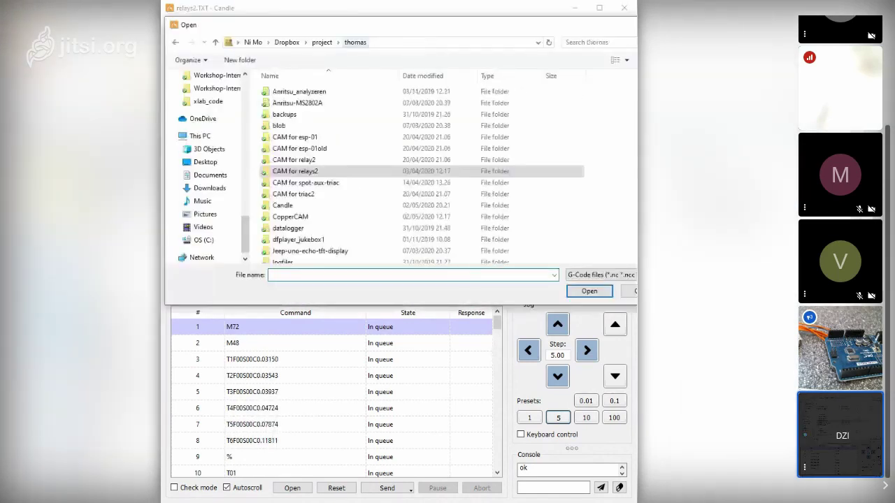
scroll(335, 183, "down", 2)
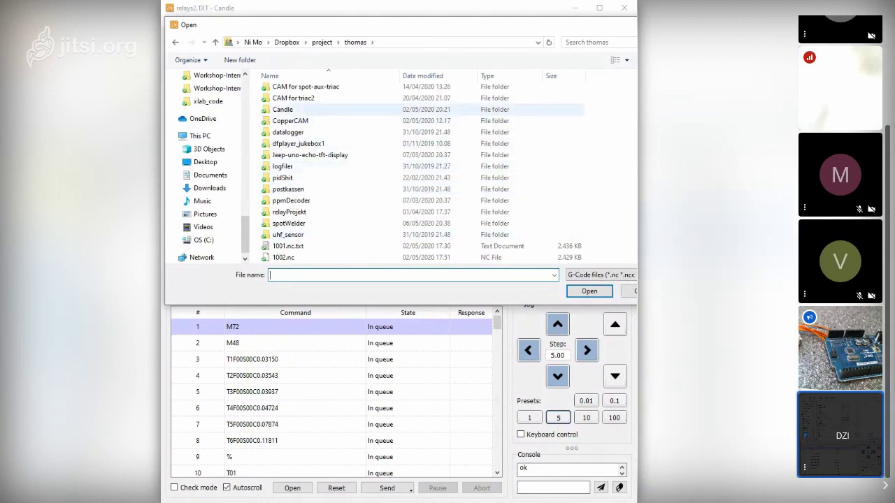
scroll(301, 131, "up", 2)
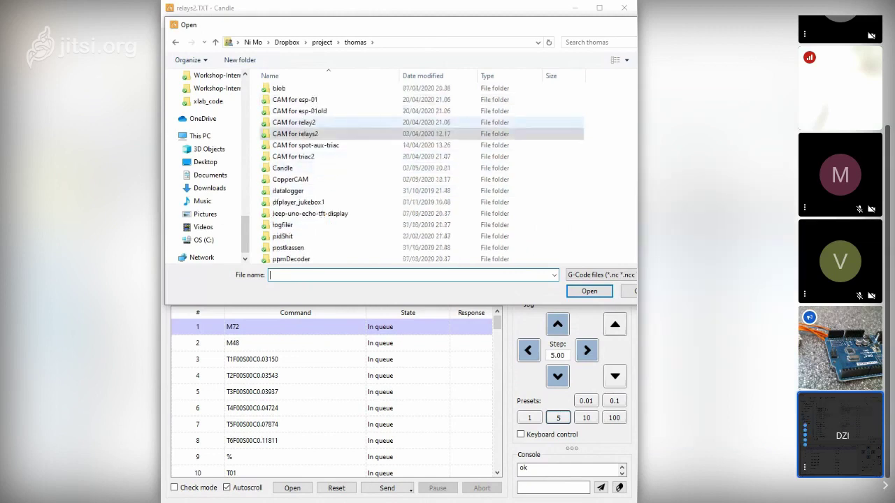
left_click(299, 111)
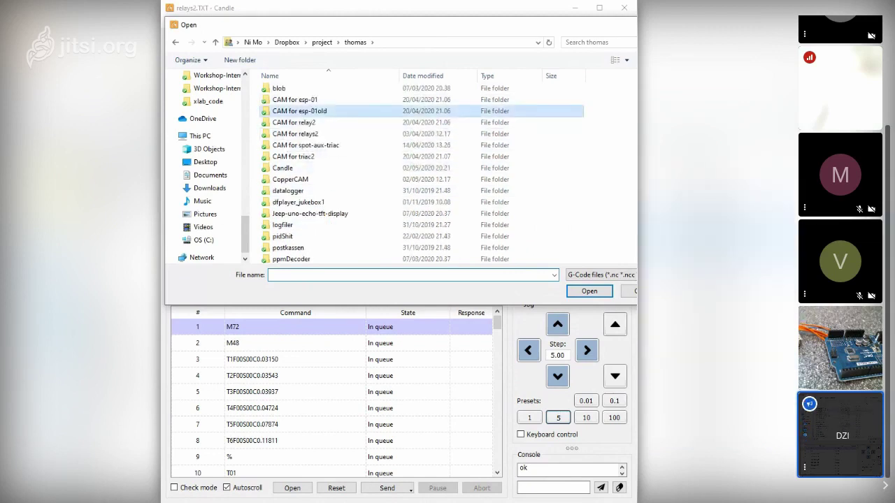
key("Return")
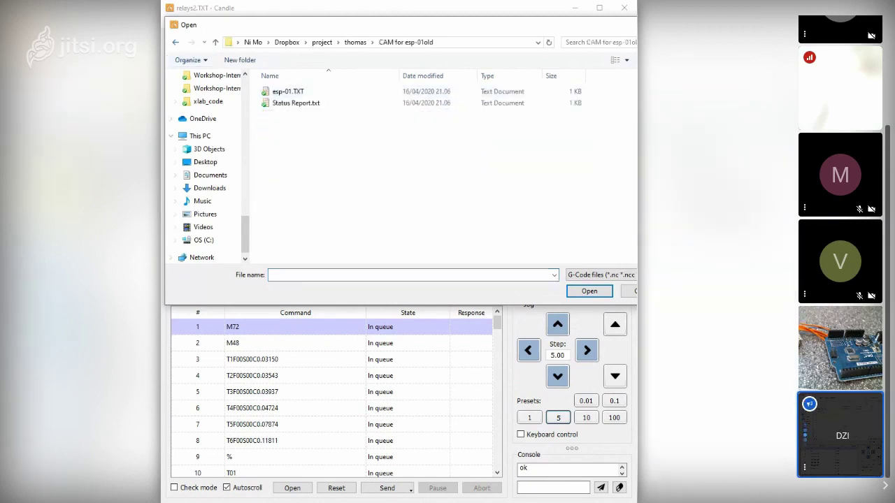
key("alt+Left")
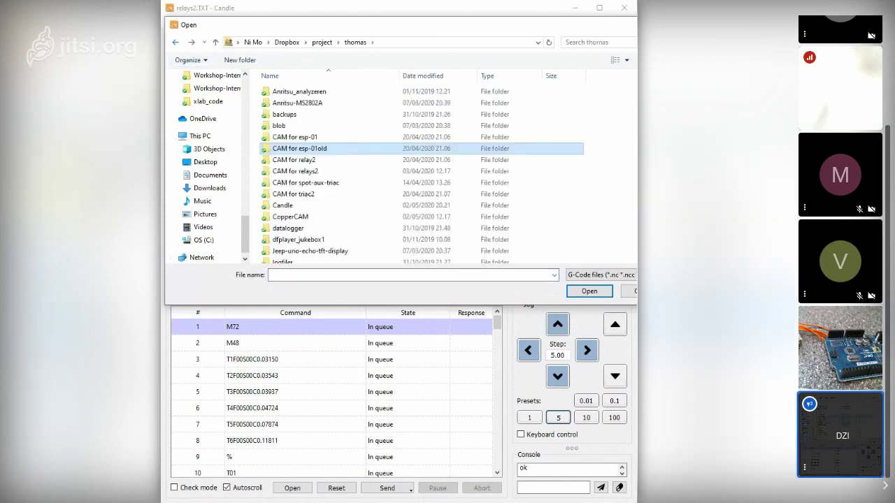
Enter the CAM for relays2 folder to list relays2.TXT and Status Report.txt.
scroll(350, 176, "down", 3)
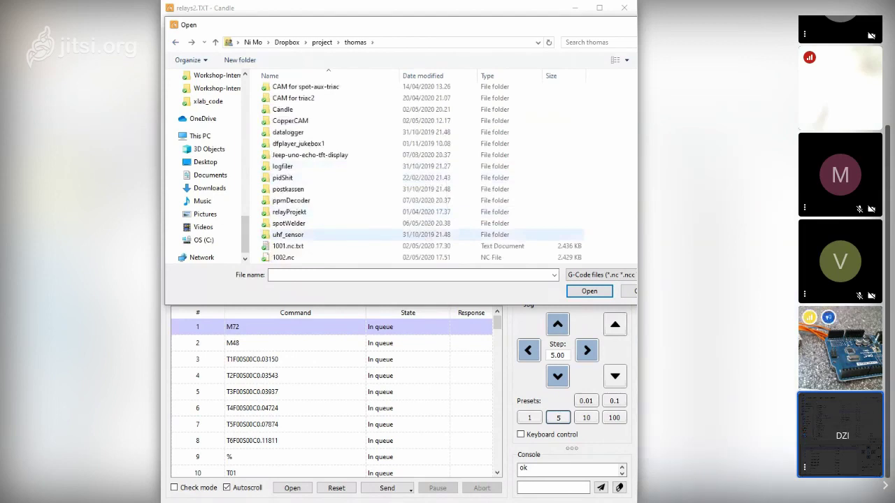
scroll(315, 210, "up", 3)
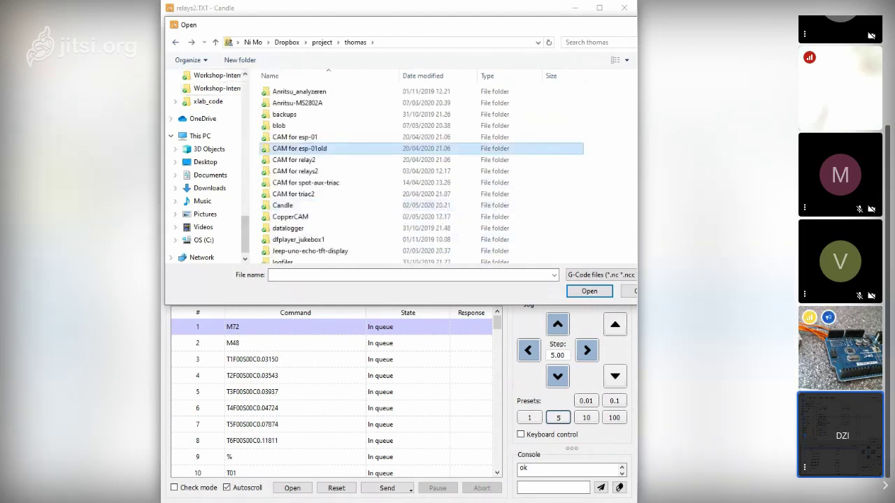
key("Down")
key("Down")
key("Return")
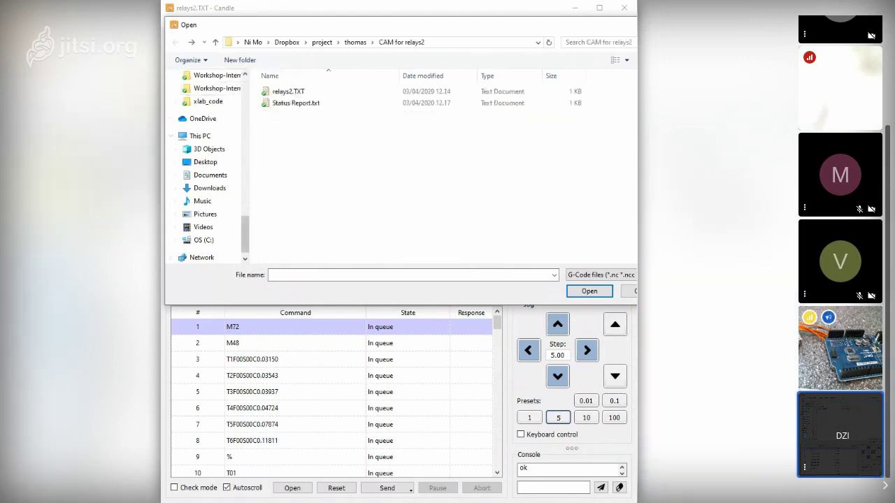
scroll(207, 168, "up", 10)
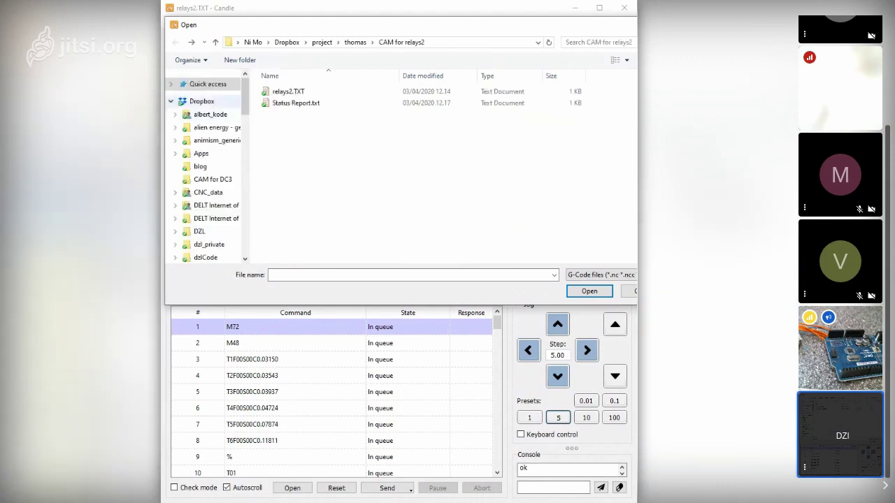
Browse from the Dropbox top into the project folder, check spotWelder and come back.
left_click(201, 100)
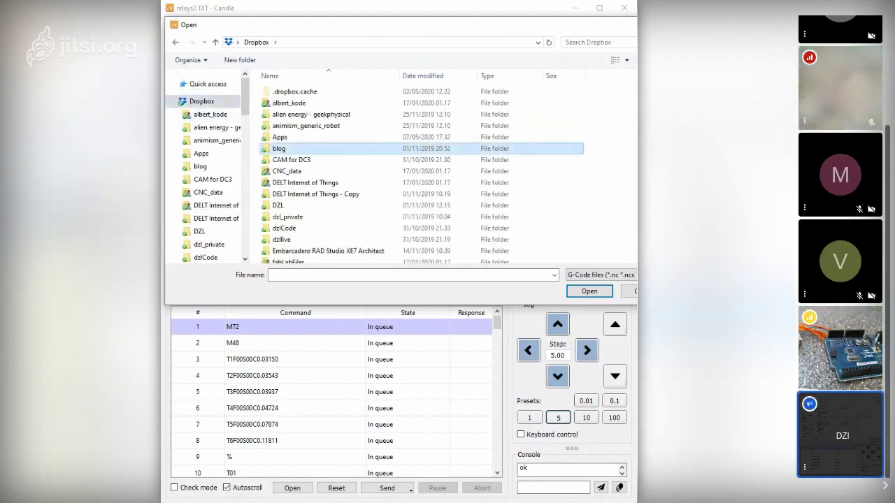
scroll(314, 145, "down", 10)
left_click(282, 110)
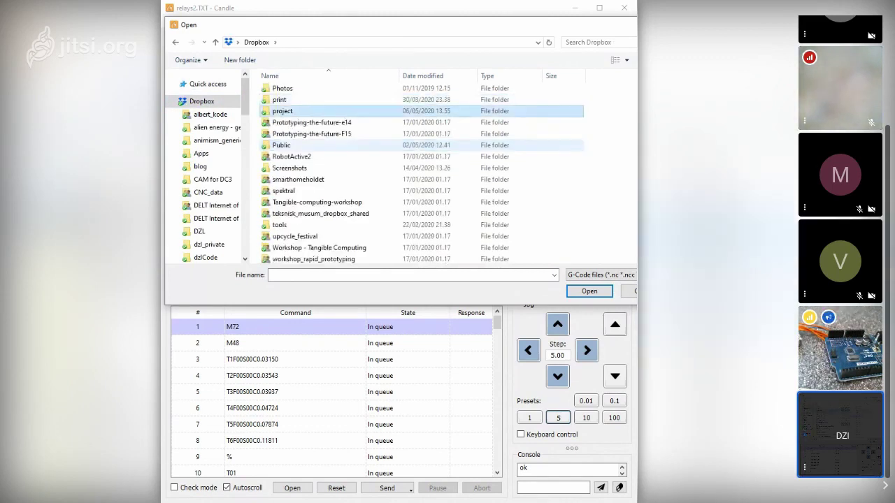
key("Return")
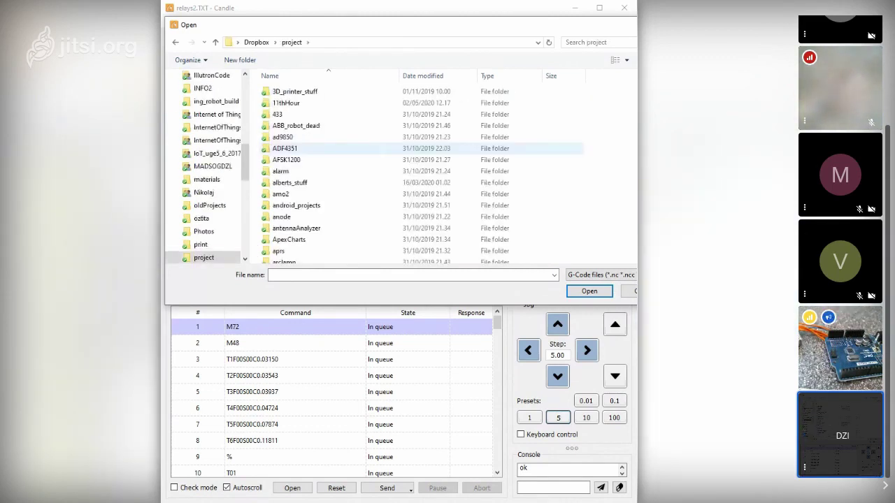
type("spa")
left_click(288, 145)
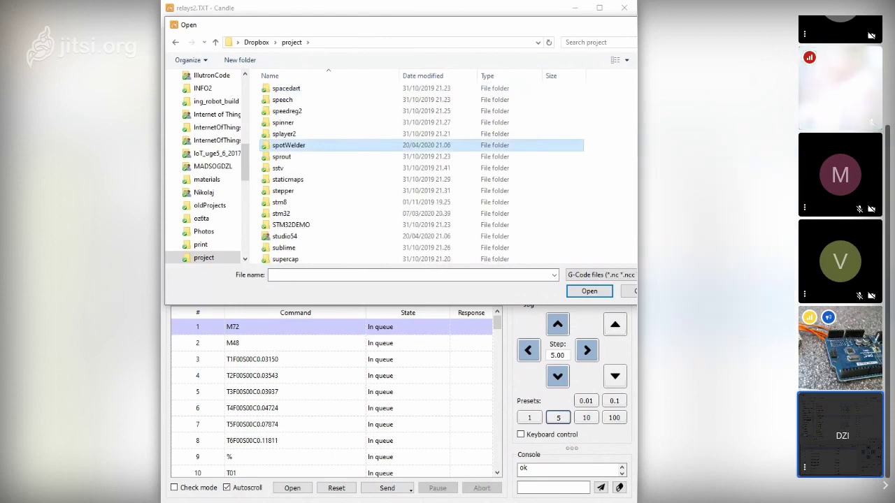
double_click(288, 145)
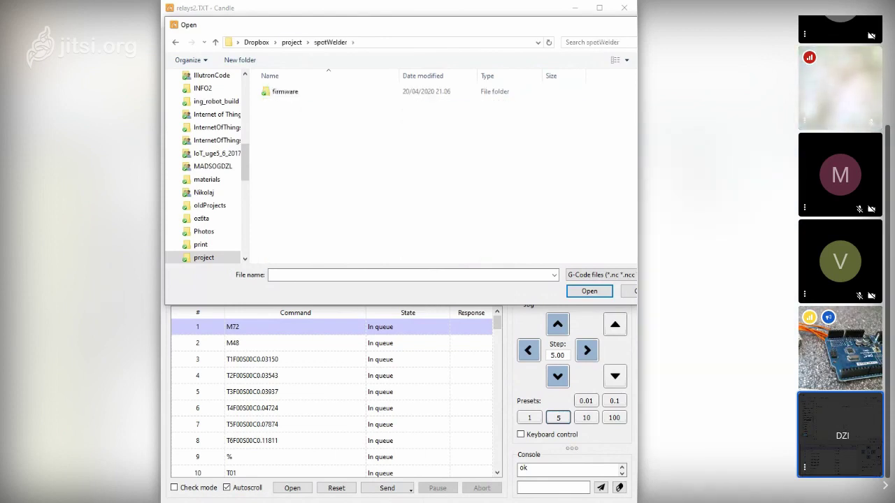
key("alt+Up")
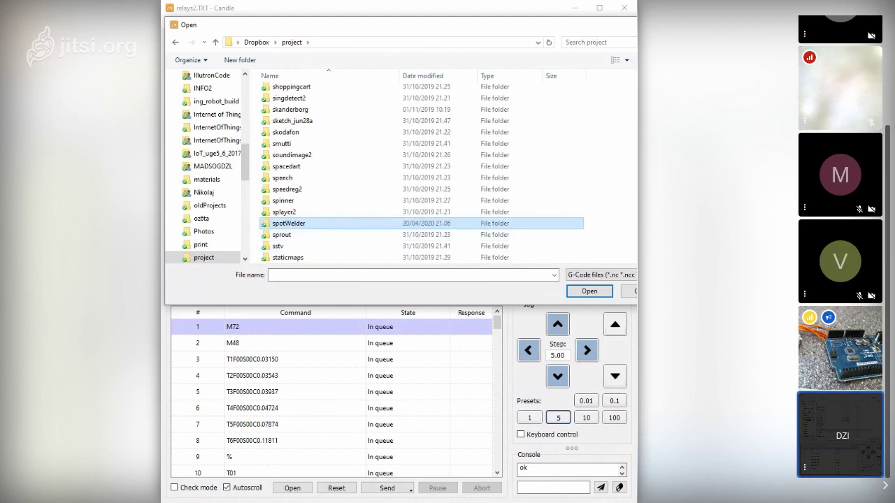
Look inside the GRBL folder, then open the spotWelder folder instead.
scroll(419, 171, "down", 1)
type("gar")
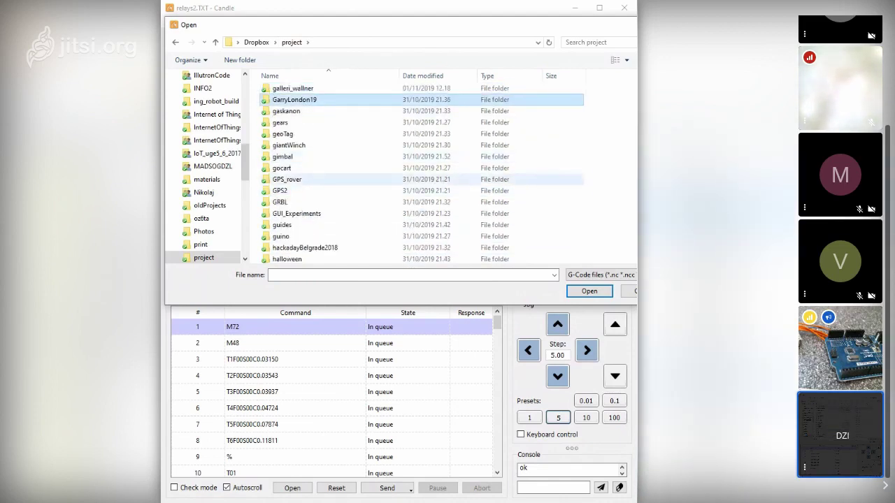
key("Down")
key("Down")
key("Down")
key("Down")
key("Down")
key("Down")
key("Down")
key("Down")
key("Down")
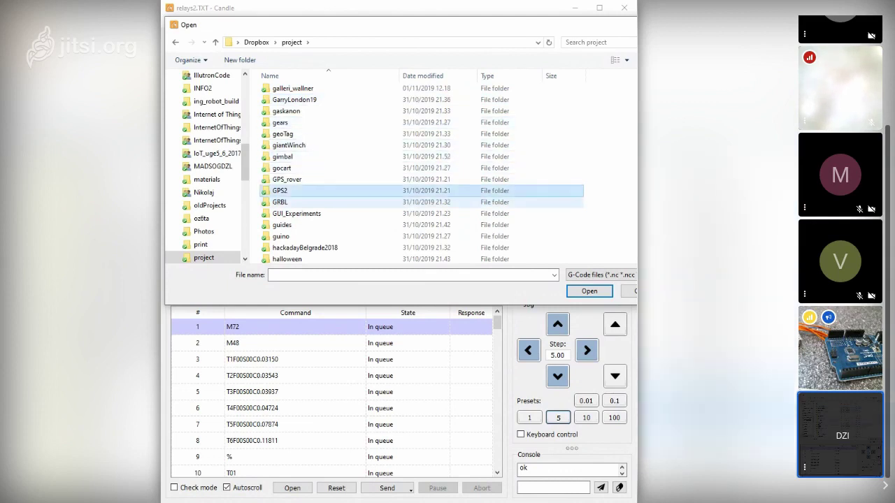
key("Return")
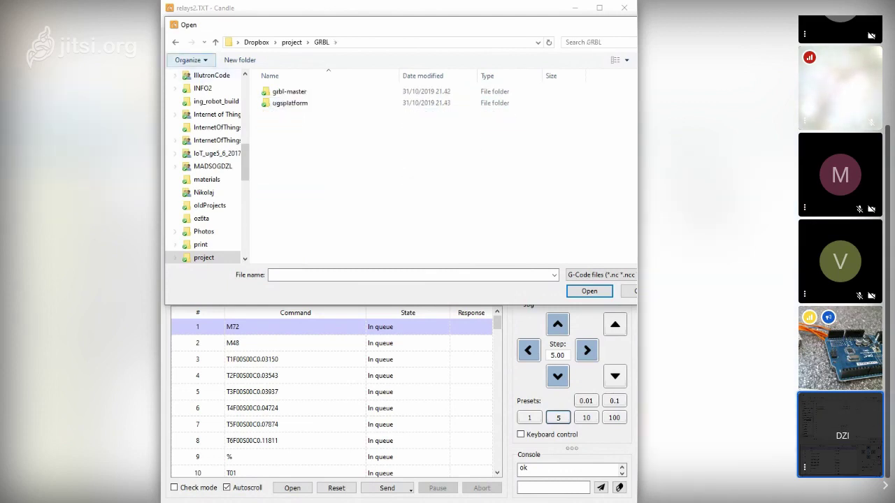
key("BackSpace")
key("Down")
key("Down")
key("Down")
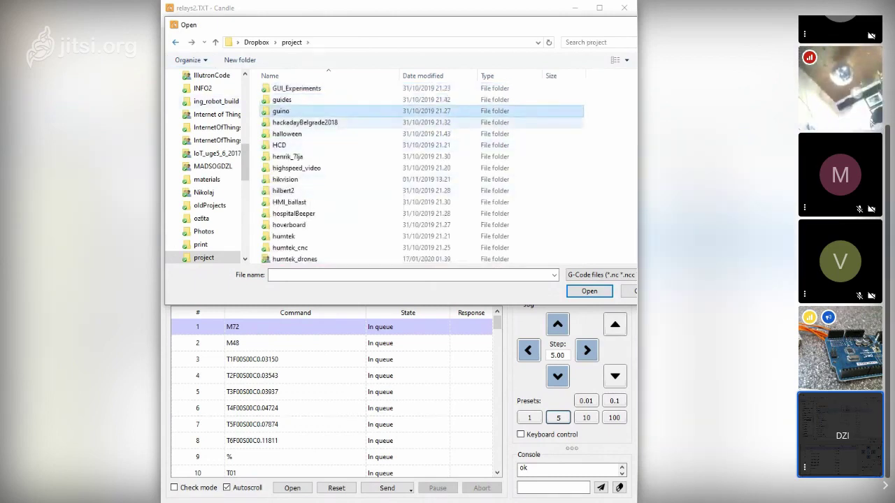
scroll(314, 133, "down", 10)
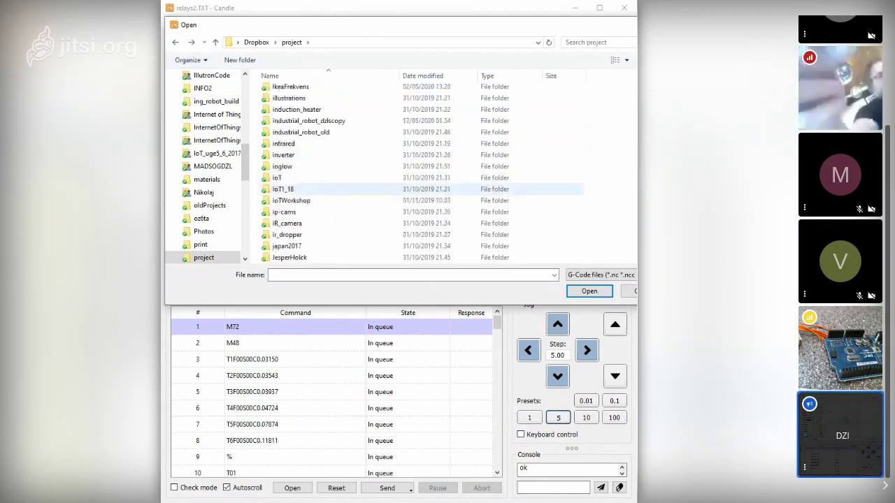
type("spotWelder")
key("Return")
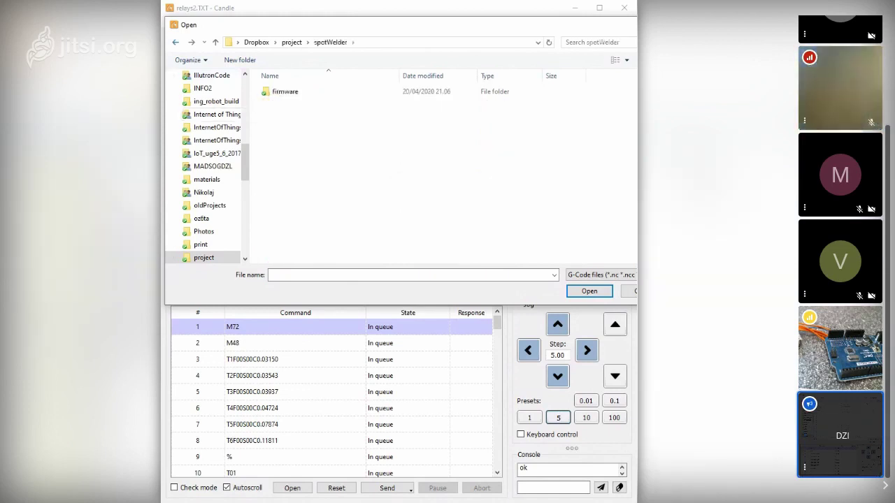
Go to the Dropbox G_code folder and open CageShelf.tap.
left_click_drag(280, 25, 590, 99)
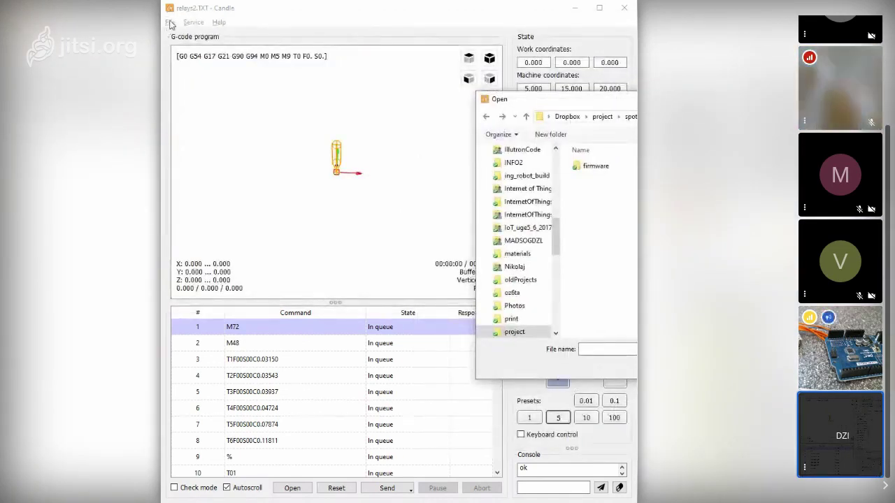
left_click_drag(715, 109, 383, 73)
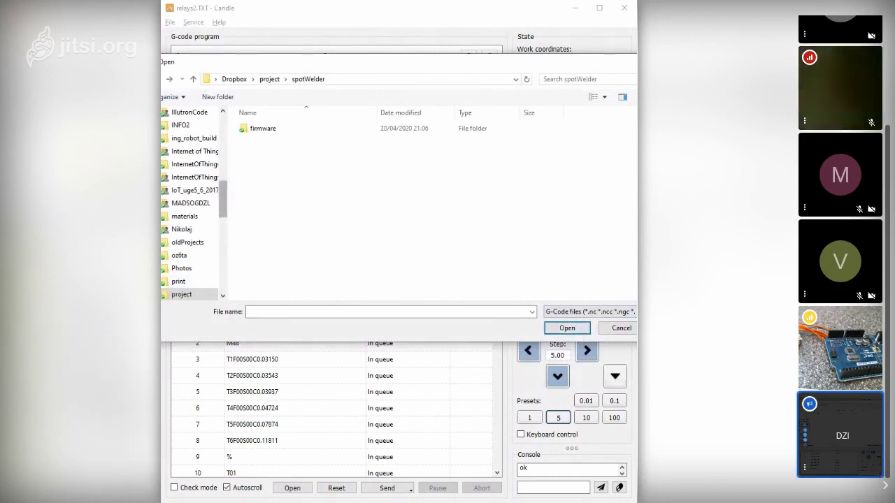
scroll(190, 203, "down", 3)
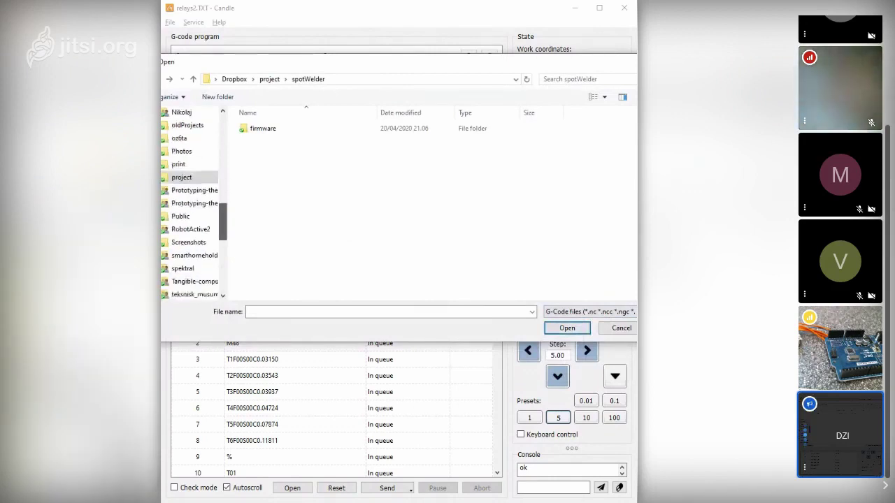
scroll(191, 202, "down", 5)
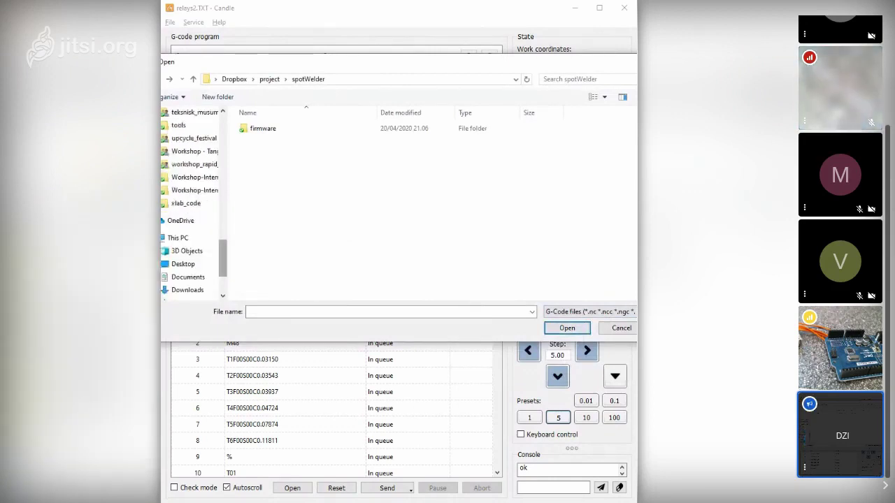
scroll(190, 203, "up", 3)
scroll(190, 202, "down", 5)
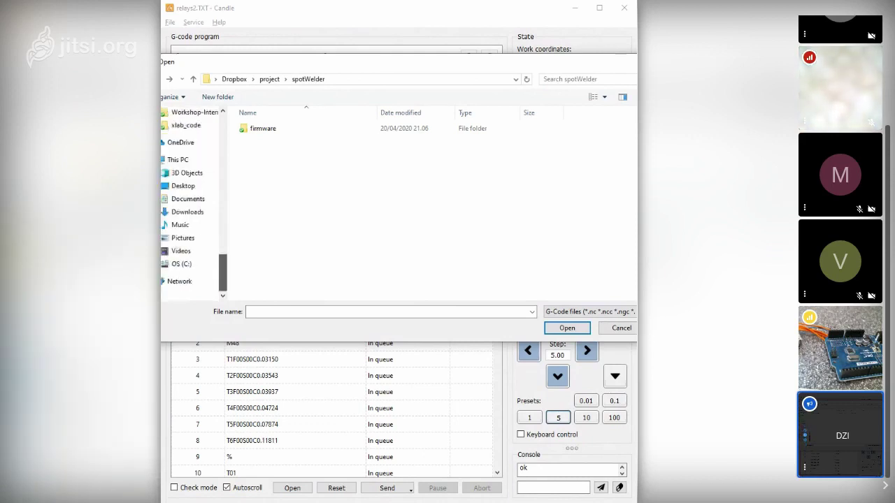
scroll(191, 203, "up", 12)
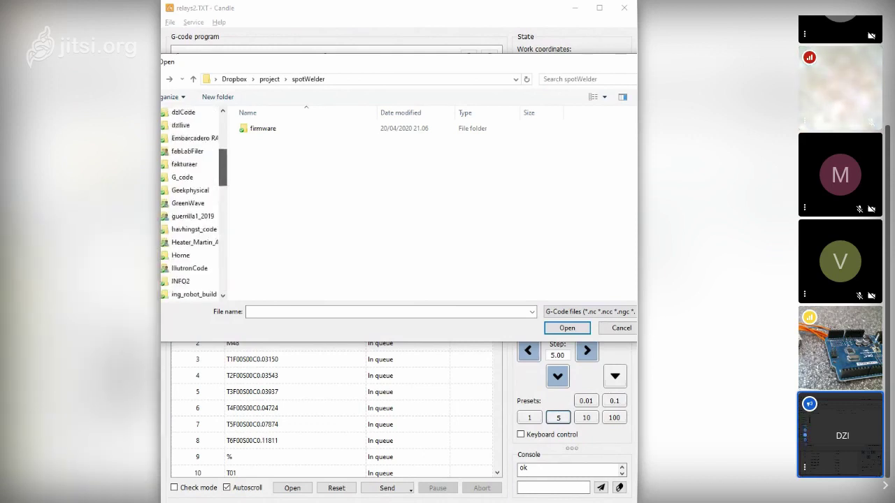
left_click(182, 177)
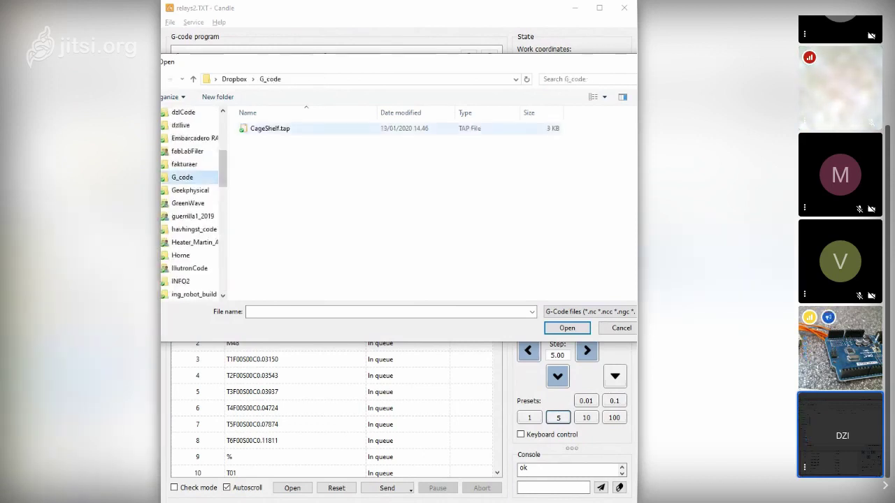
double_click(269, 128)
Zoom into the CageShelf toolpath's tabbed left edge, pan along it, then rotate to an angled view.
left_click_drag(390, 204, 278, 151)
scroll(316, 213, "up", 6)
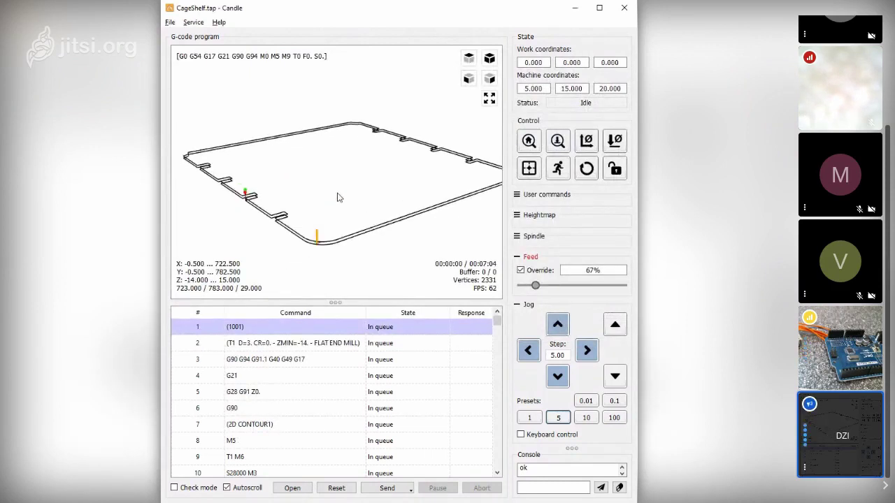
left_click_drag(336, 208, 342, 201)
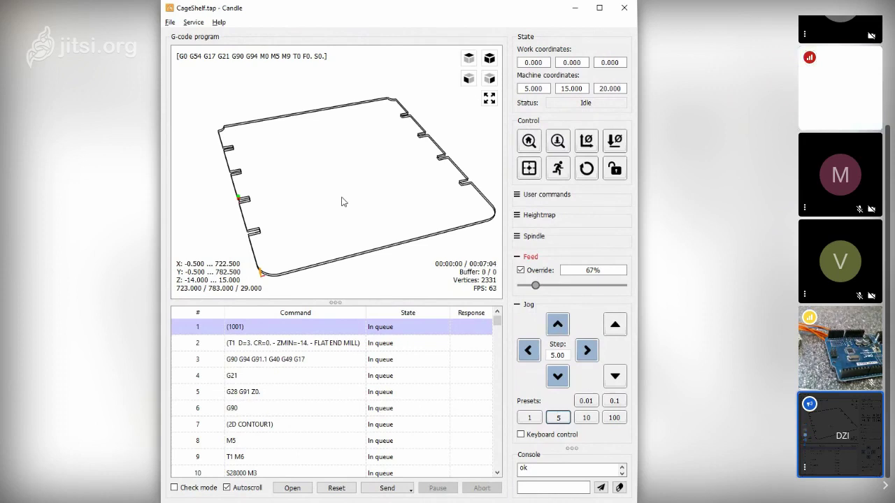
scroll(250, 227, "up", 6)
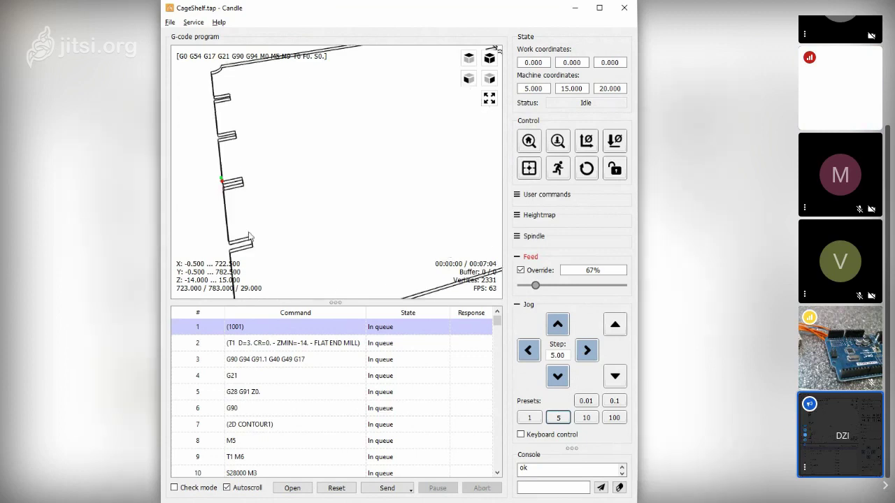
right_click_drag(236, 152, 295, 131)
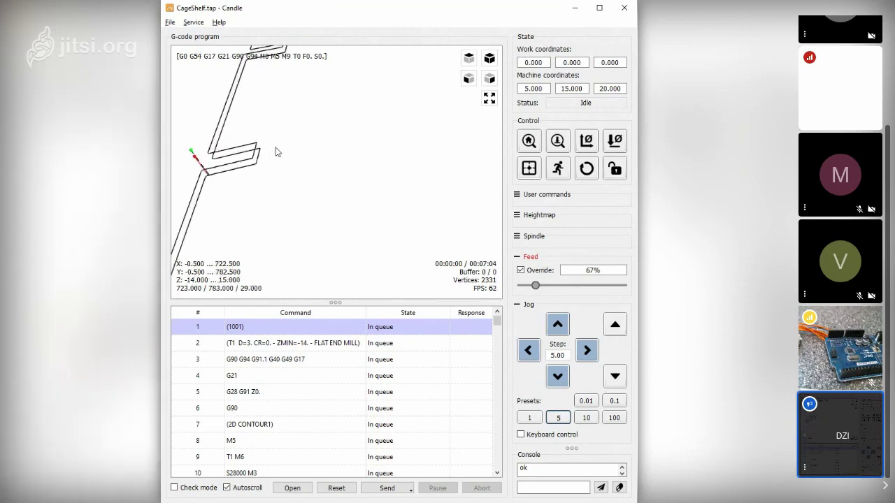
left_click_drag(275, 149, 274, 176)
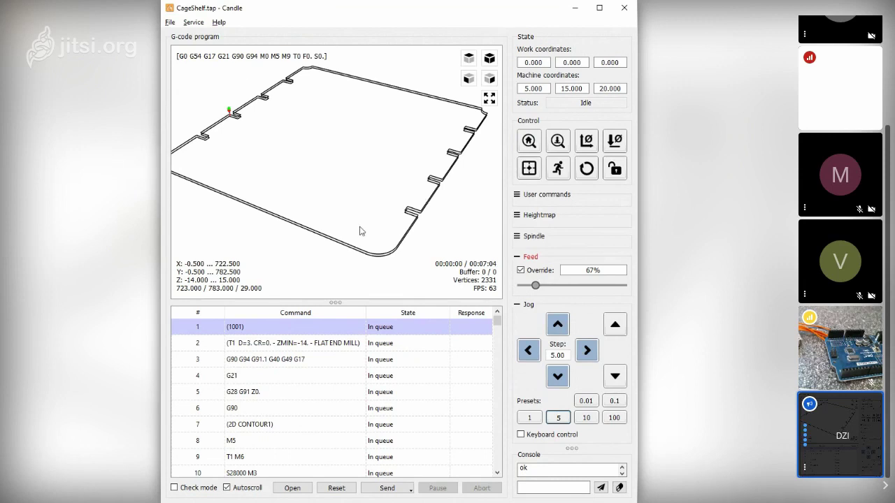
Send the CageShelf program, ignoring the unsupported T1 M6 and G43 command errors.
left_click(394, 490)
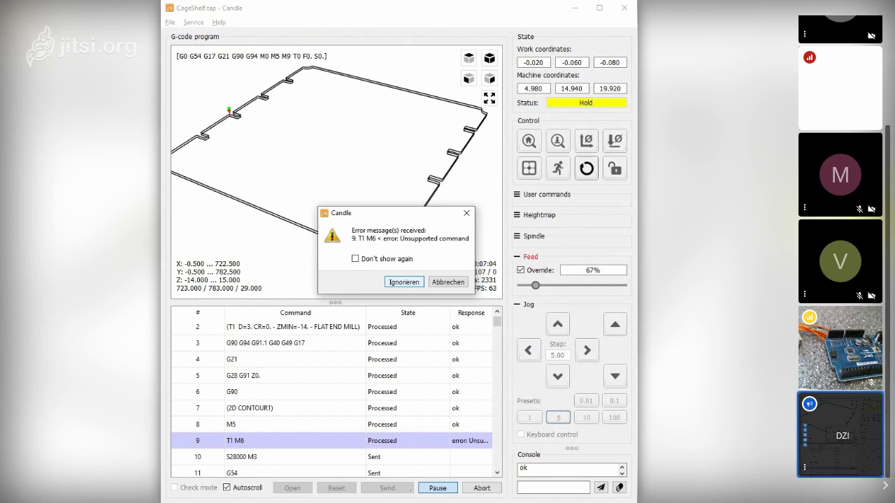
left_click(404, 281)
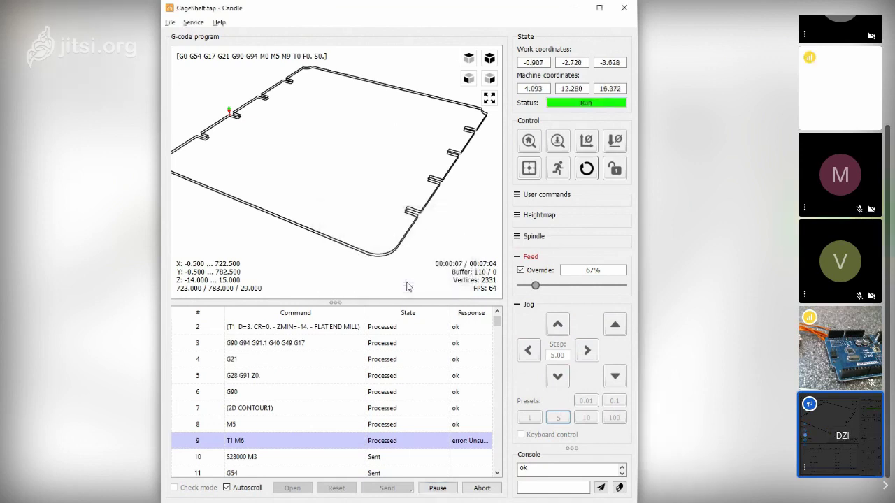
left_click_drag(283, 147, 326, 149)
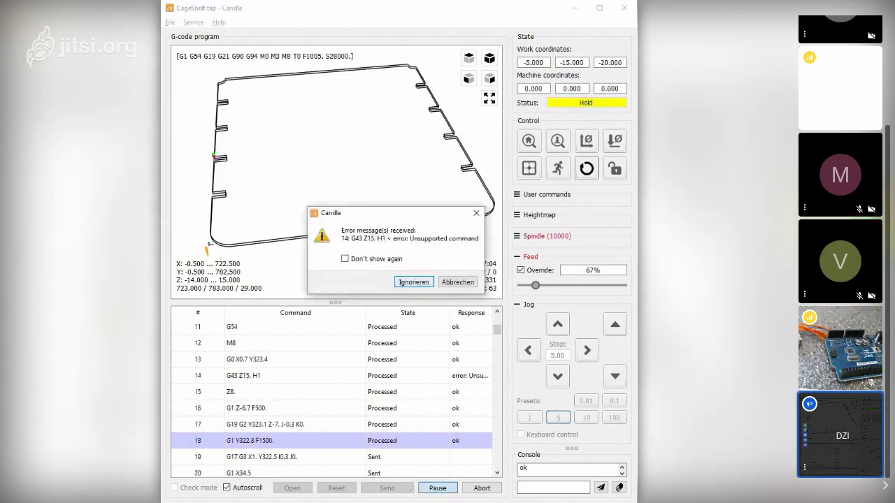
left_click(413, 281)
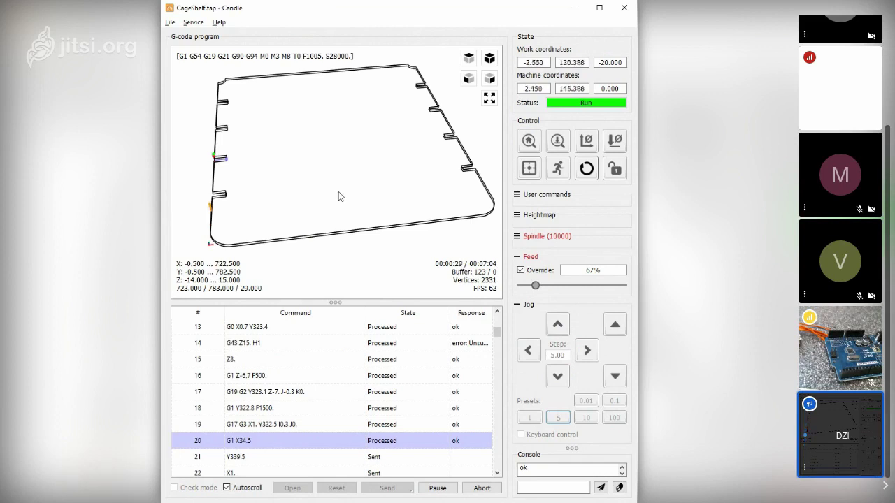
Rotate and zoom the preview onto the tool cutting the tabbed edge, then tilt it higher.
left_click_drag(281, 208, 303, 164)
scroll(322, 144, "up", 5)
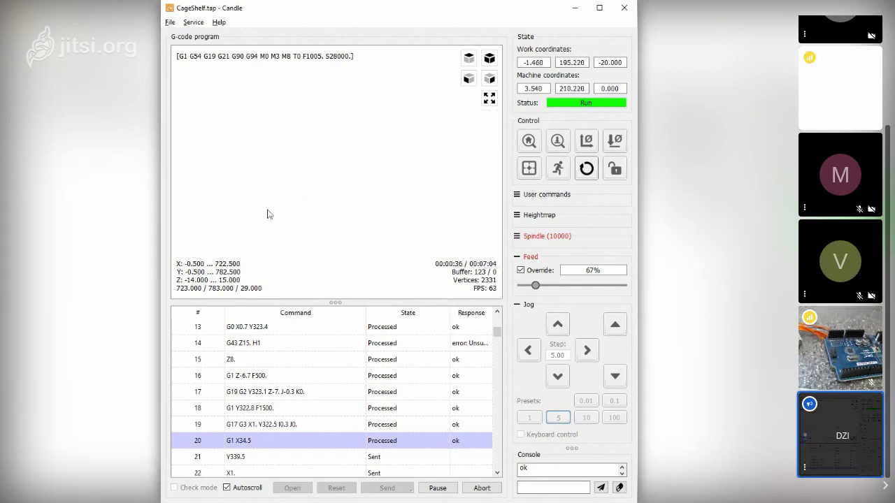
scroll(280, 207, "down", 3)
left_click_drag(298, 206, 298, 226)
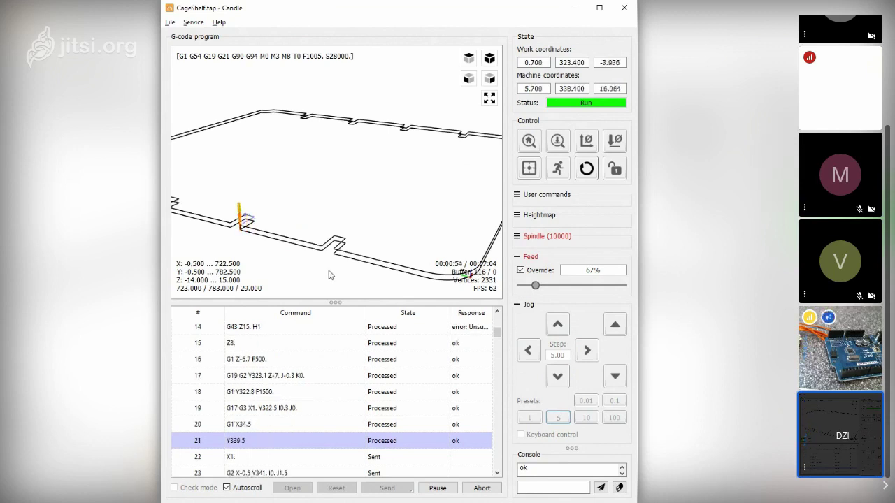
Turn on feed override at 447% for the running job, then zoom the preview out.
left_click(520, 269)
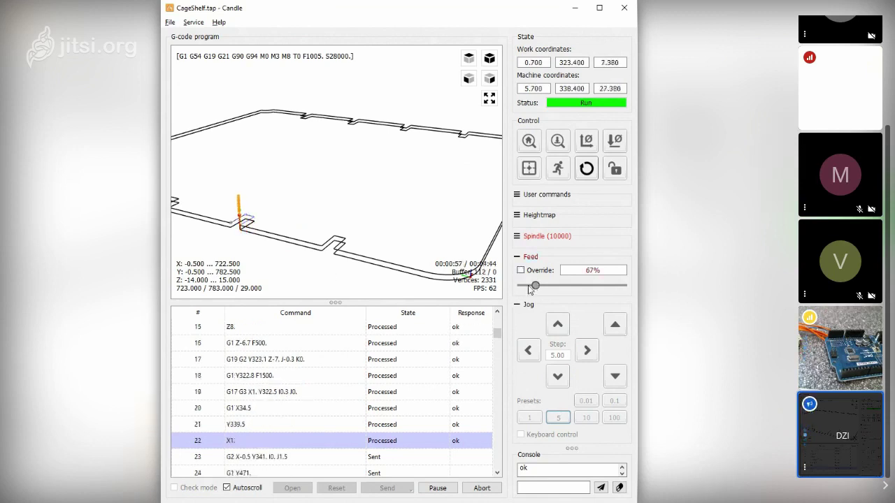
left_click_drag(535, 286, 590, 287)
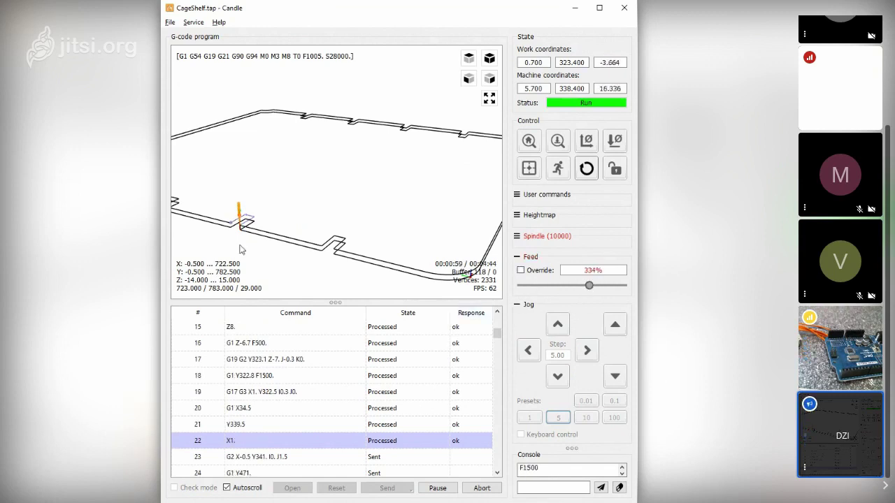
left_click(520, 270)
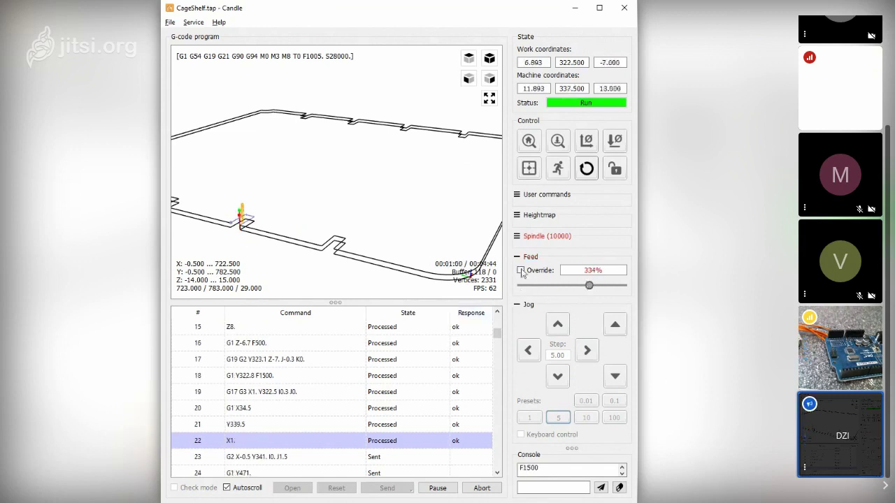
left_click_drag(587, 287, 610, 287)
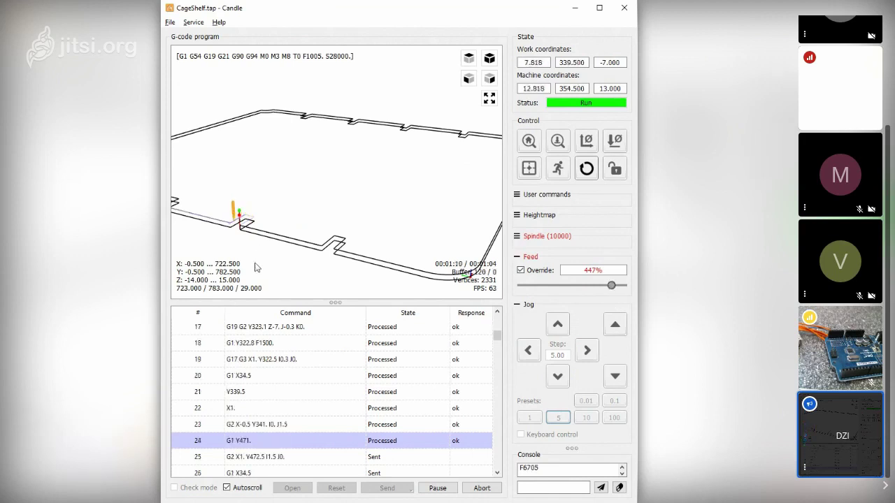
left_click_drag(246, 287, 266, 286)
scroll(347, 241, "down", 3)
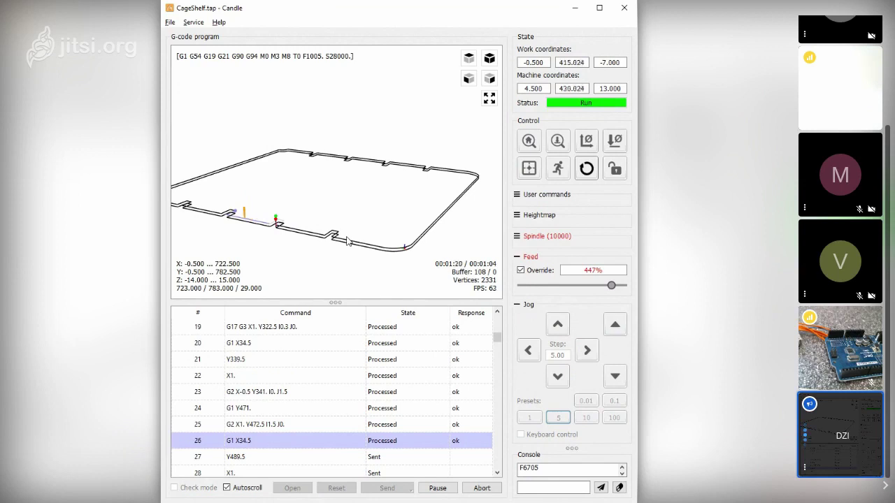
Pause and then stop the running CageShelf job.
left_click(170, 21)
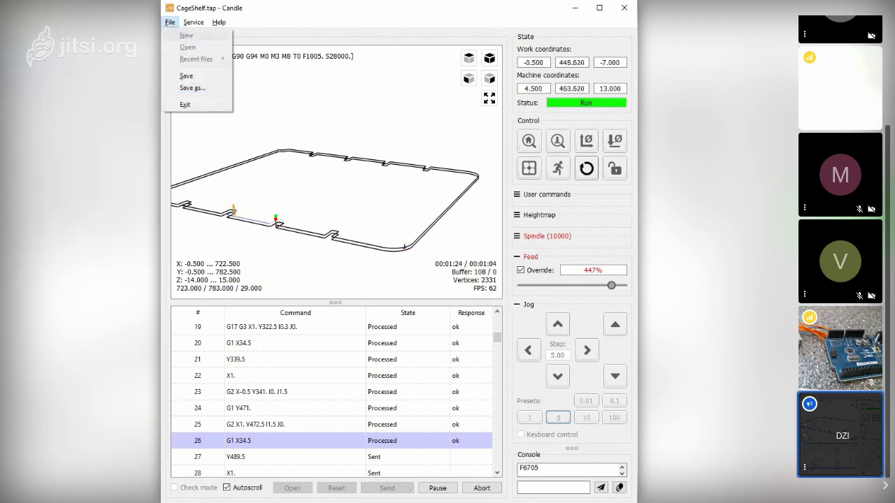
left_click(170, 21)
left_click(169, 25)
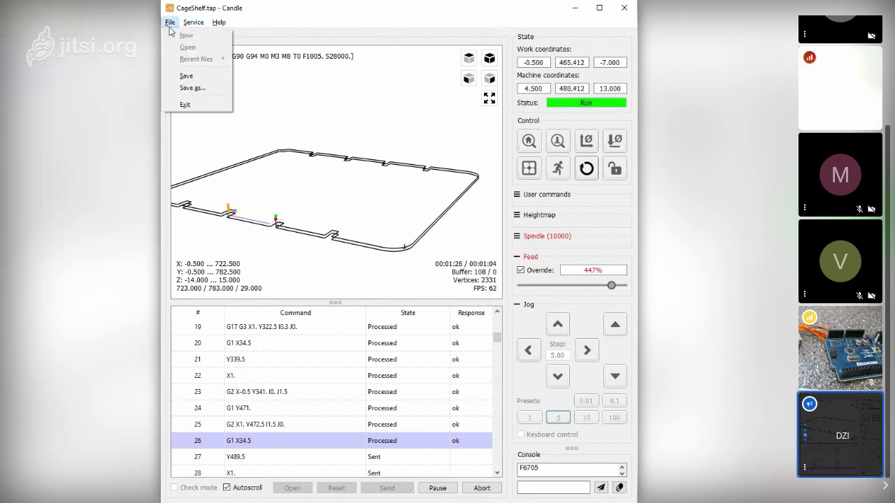
left_click(448, 491)
left_click(453, 492)
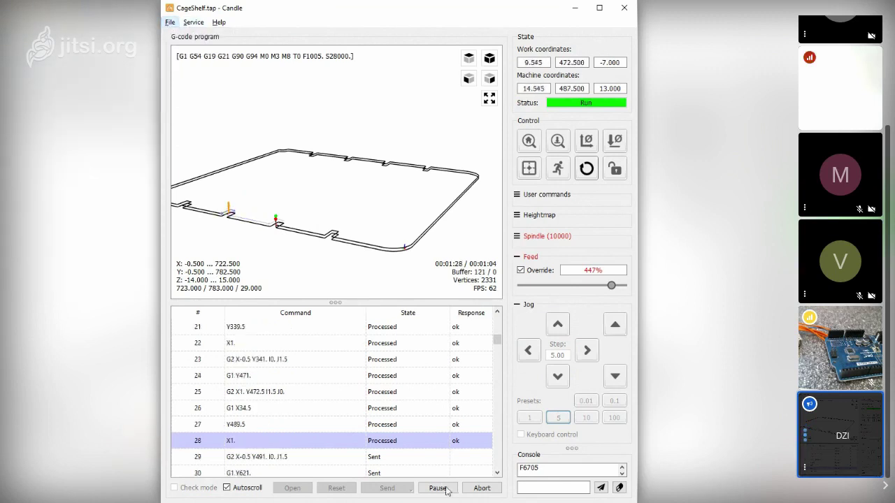
left_click(481, 488)
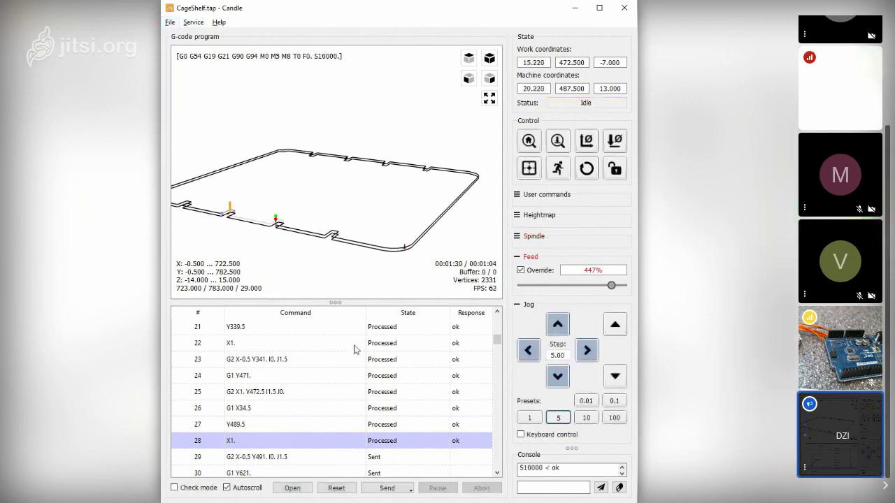
Open large1-holes-1mm.nc from Dropbox > project > thomas > _GCODE.
left_click(169, 24)
left_click(187, 47)
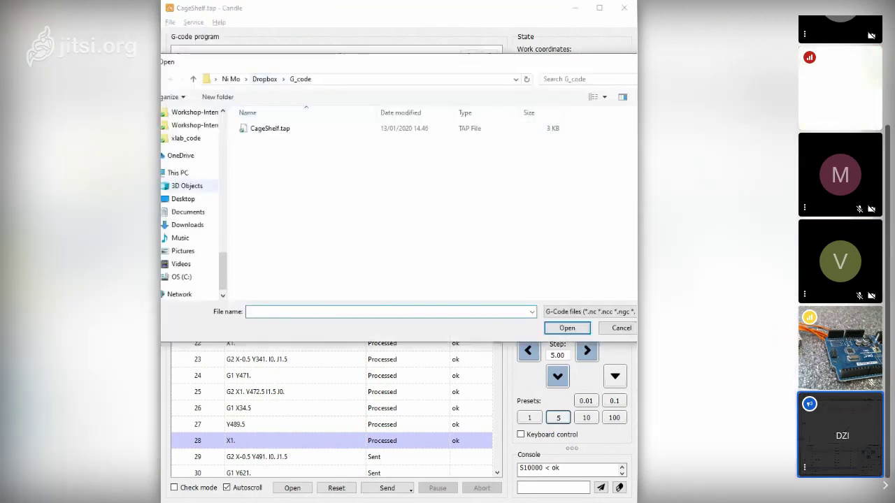
scroll(192, 186, "up", 4)
scroll(192, 186, "up", 8)
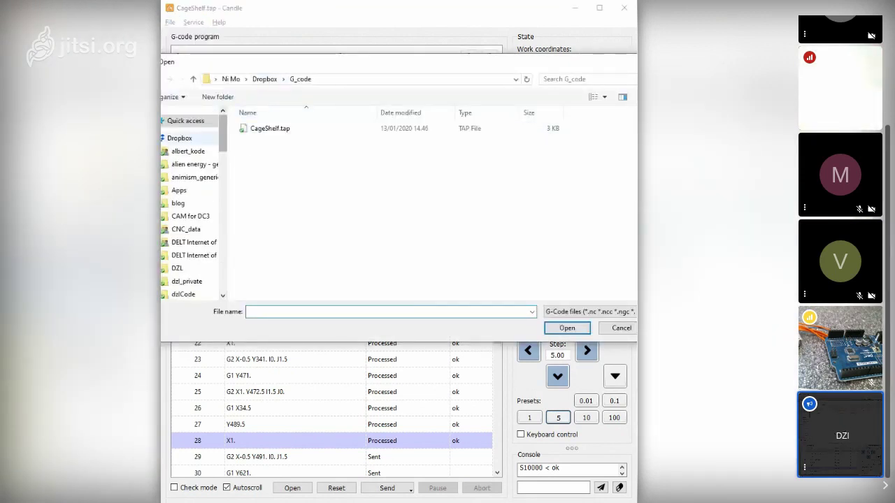
left_click(179, 137)
scroll(349, 209, "down", 12)
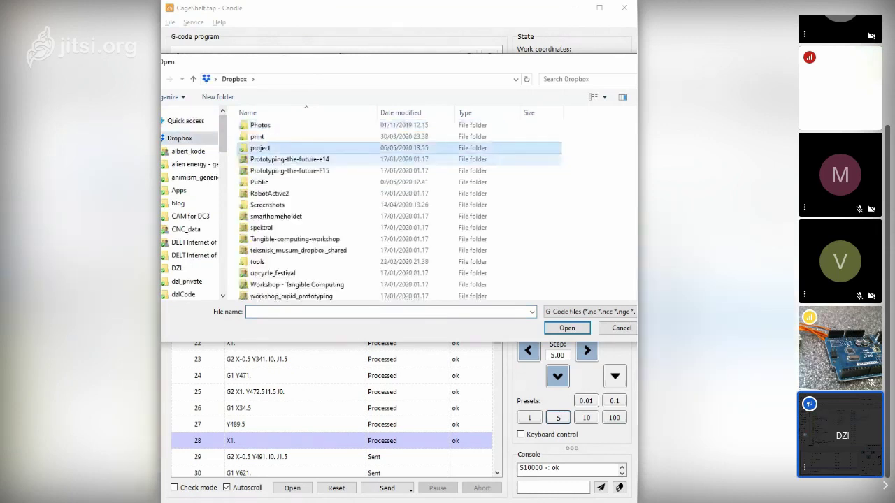
double_click(265, 160)
double_click(269, 204)
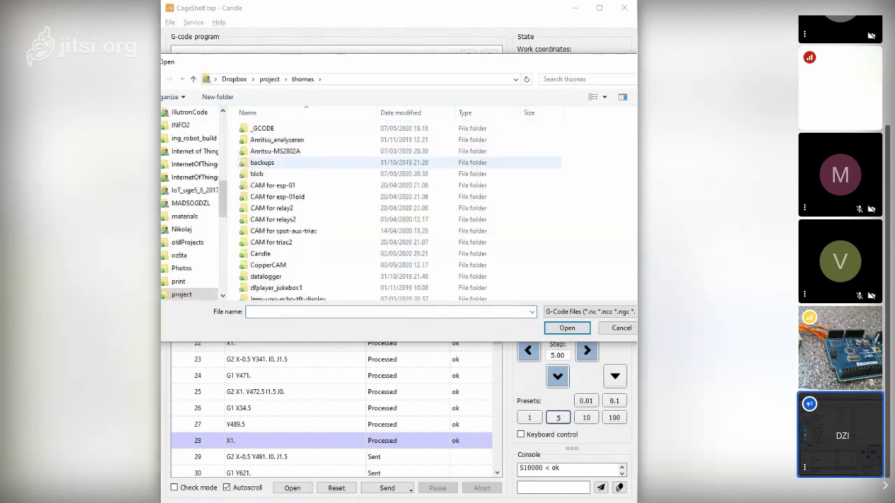
double_click(262, 128)
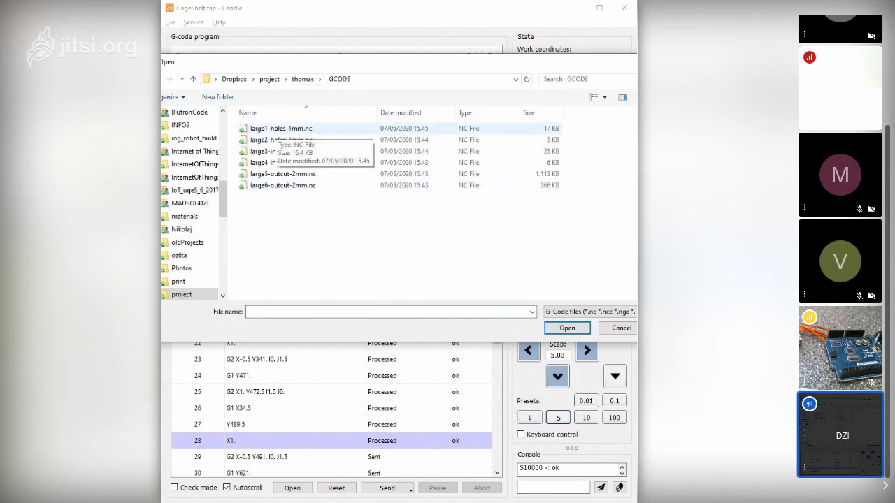
left_click(278, 128)
key("Return")
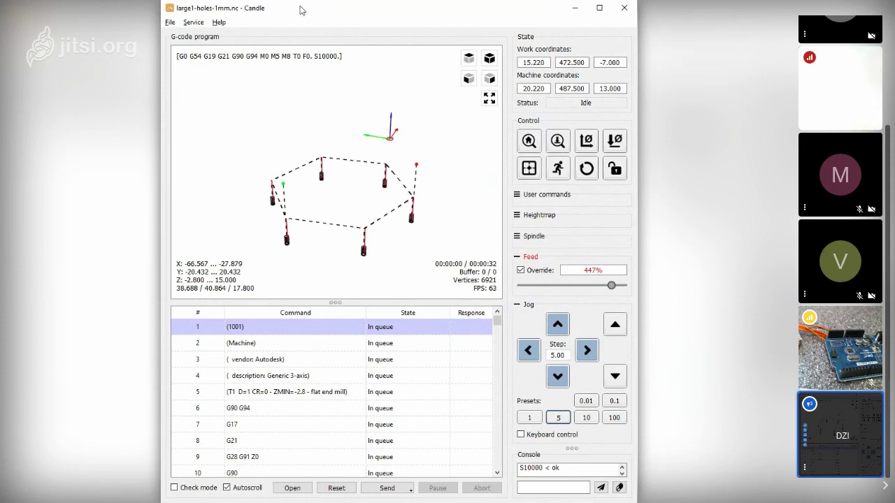
Open Candle's File menu with large1-holes-1mm.nc still loaded.
left_click_drag(311, 14, 311, 19)
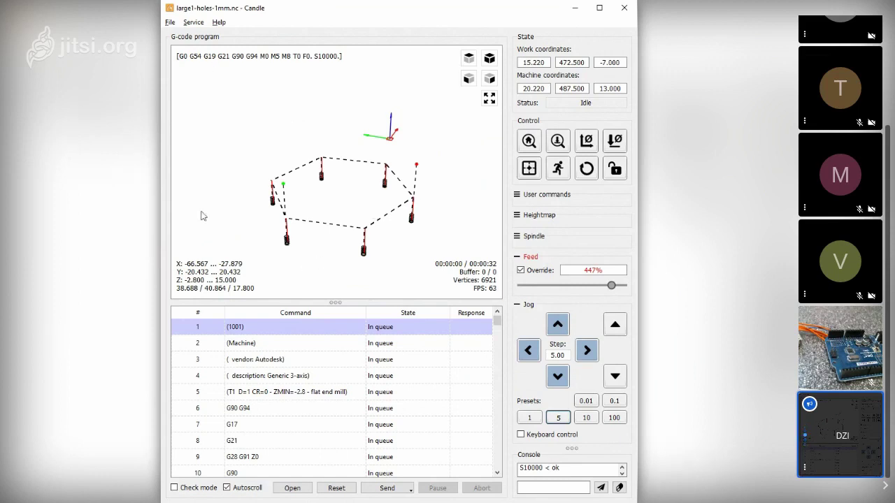
left_click(169, 21)
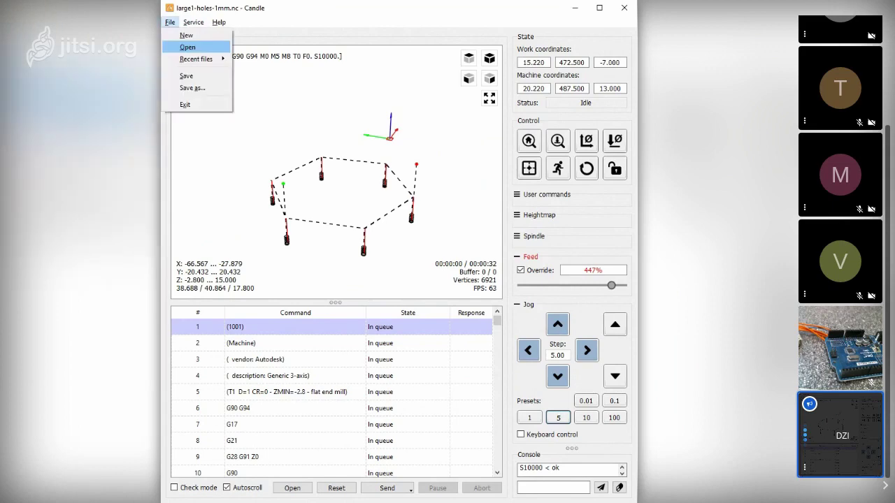
Load large2-holes-1mm.nc, then reopen the Open dialog and select large3-inner-2mm.nc.
left_click(188, 46)
double_click(304, 103)
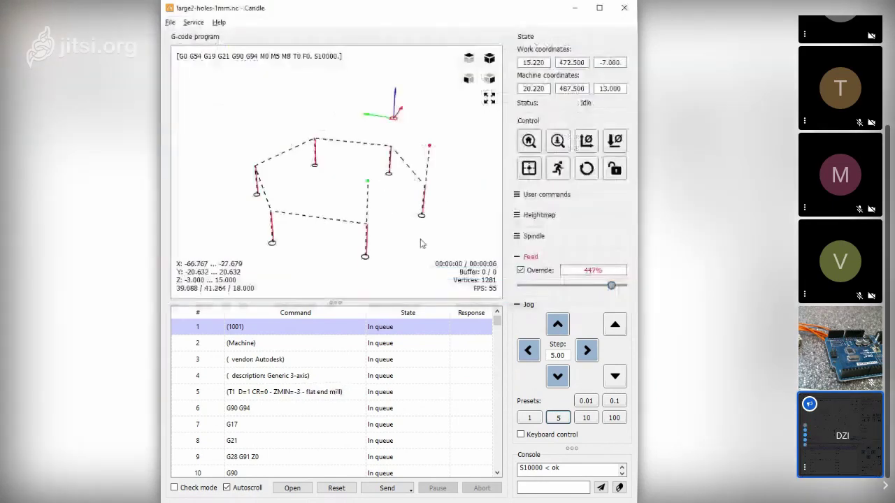
left_click(170, 21)
left_click(188, 46)
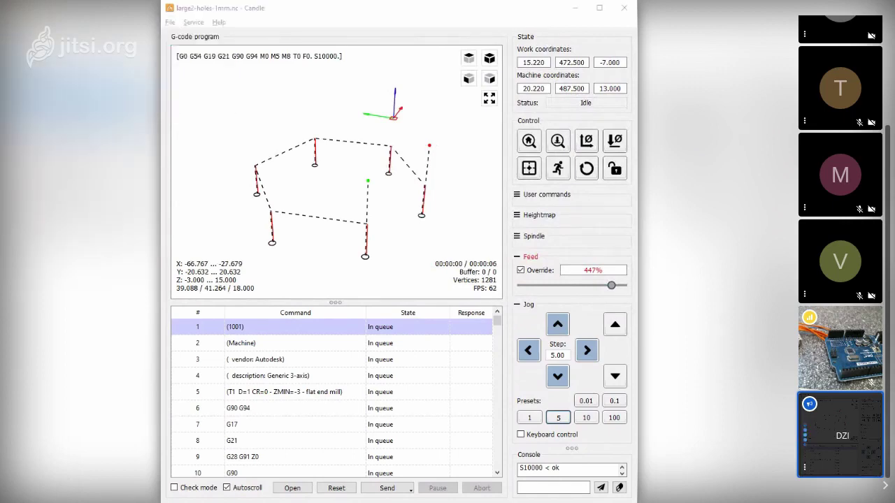
left_click(303, 114)
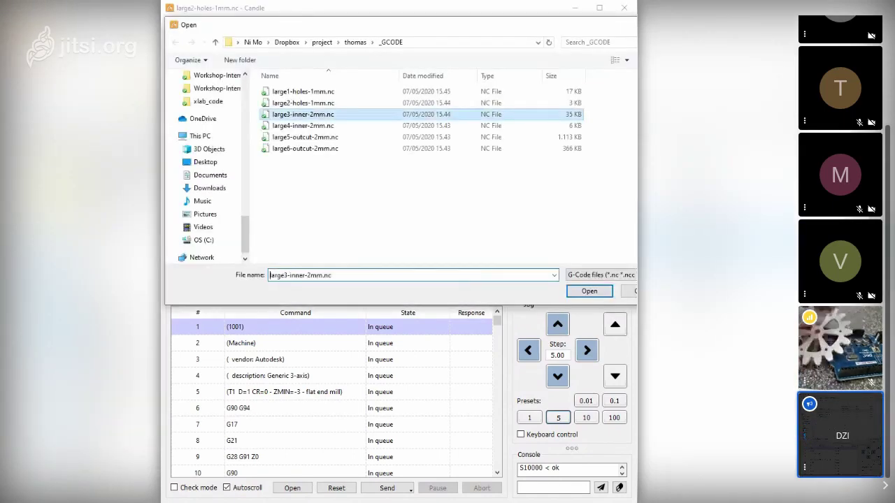
Load large3-inner-2mm.nc to preview its five stepped inner pockets with a 00:00:45 estimate.
left_click(589, 290)
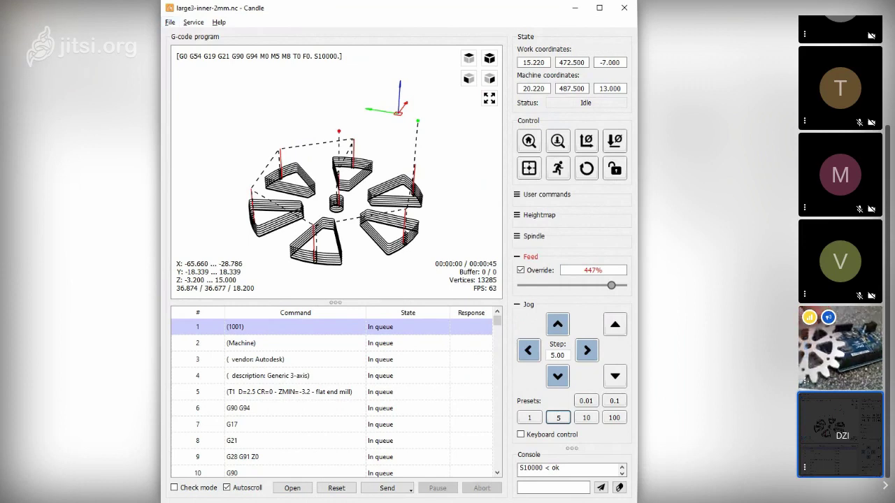
left_click(172, 25)
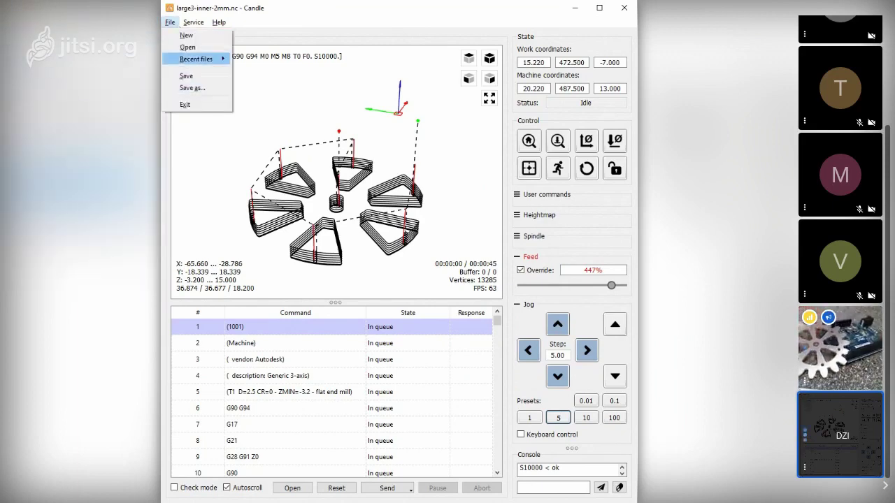
Open large6-outcut-2mm.nc to preview its gear-shaped outer cut with a 00:00:10 estimate.
left_click(193, 47)
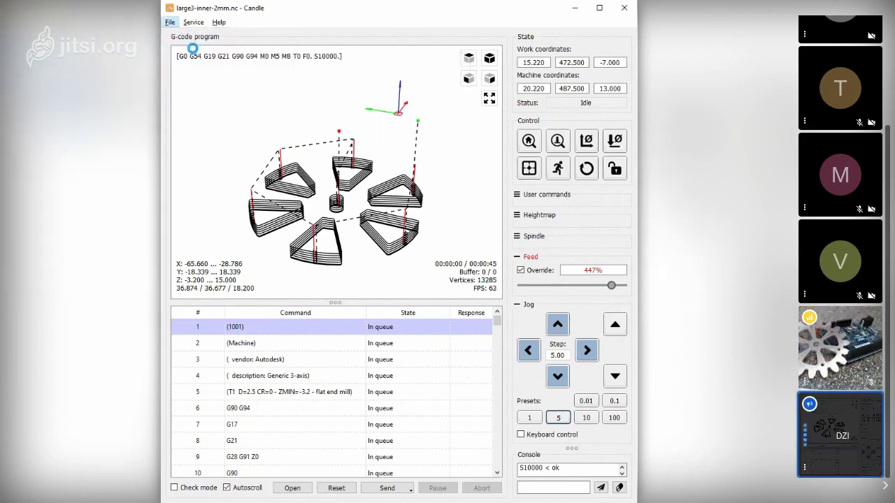
double_click(291, 148)
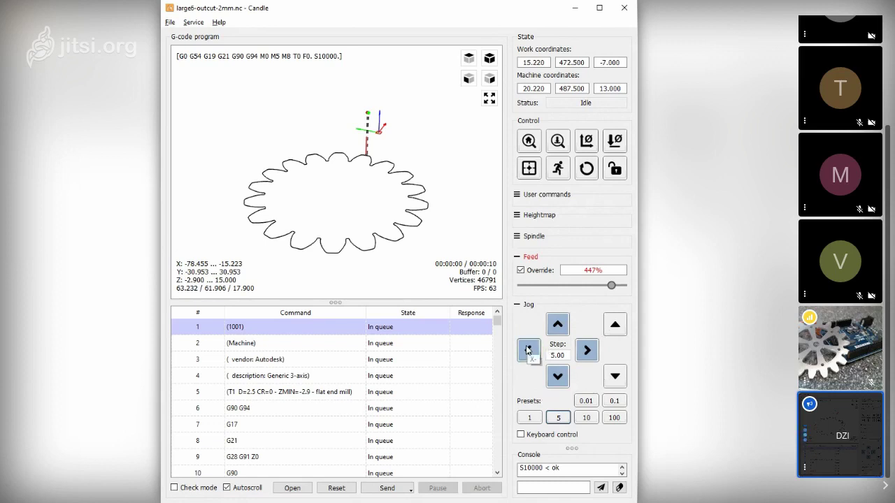
Send $$ to list GRBL settings down to $130–$132 max travel 200.000 mm, then maximize Candle.
double_click(554, 468)
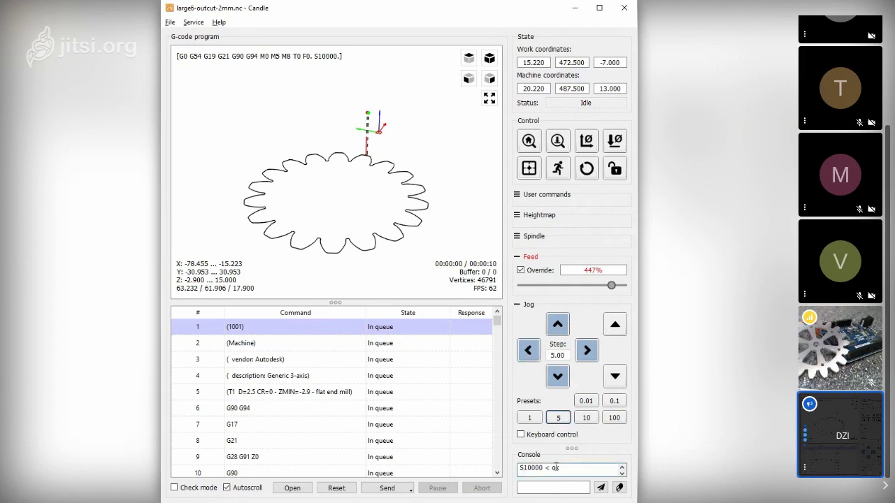
left_click(336, 489)
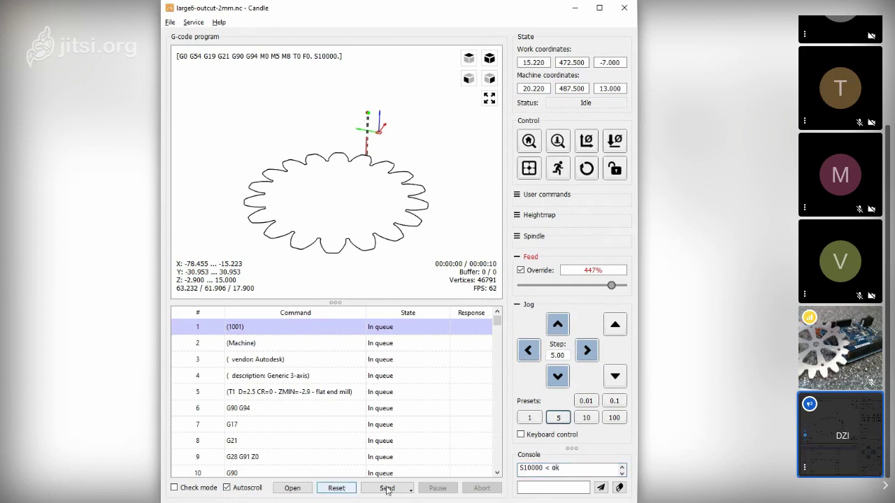
double_click(554, 468)
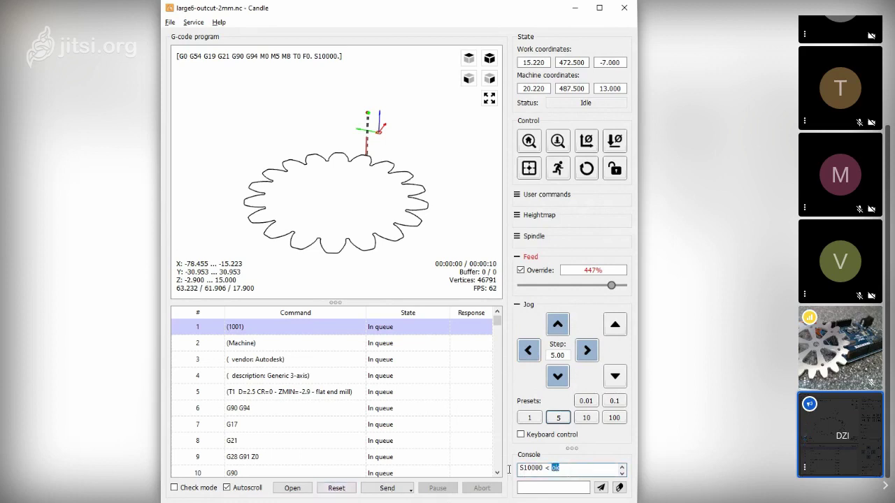
left_click(567, 487)
type("$$")
key("Return")
left_click_drag(584, 473, 589, 472)
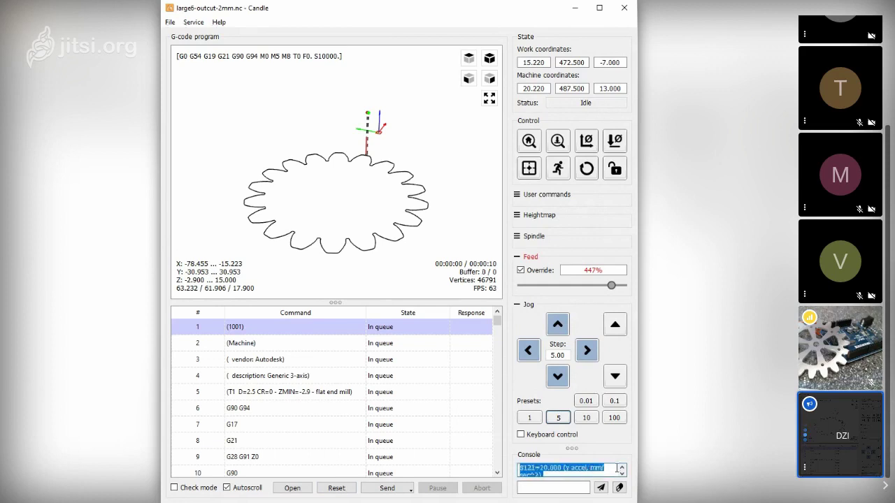
double_click(468, 15)
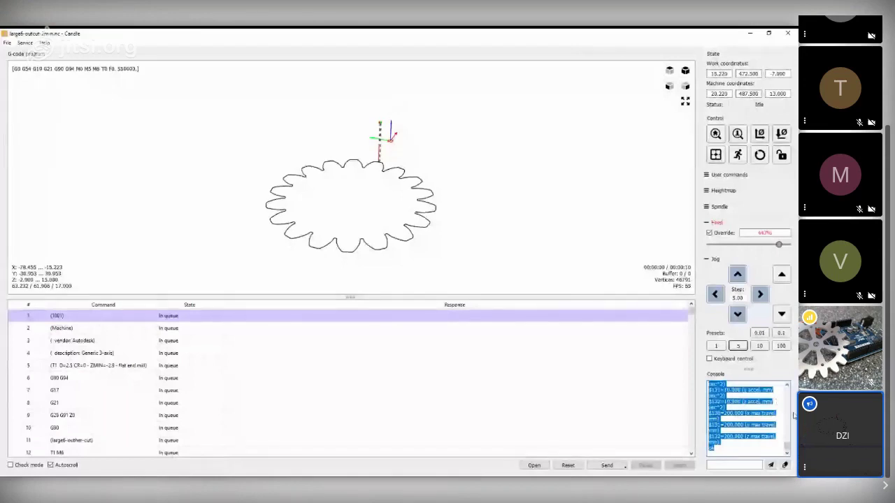
Rapid the machine to work X 0 with G0X0, retrying after errors, and discard an unfinished $100= entry.
left_click(733, 465)
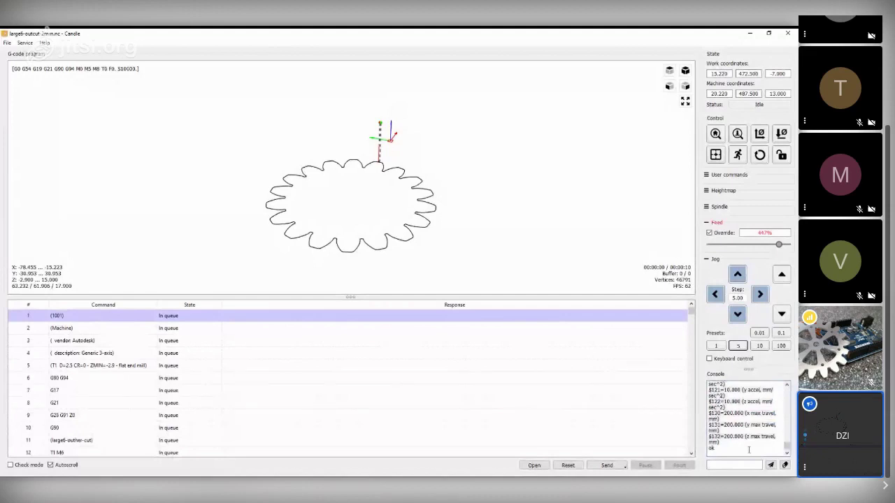
type("G0x0")
key("Delete")
key("Return")
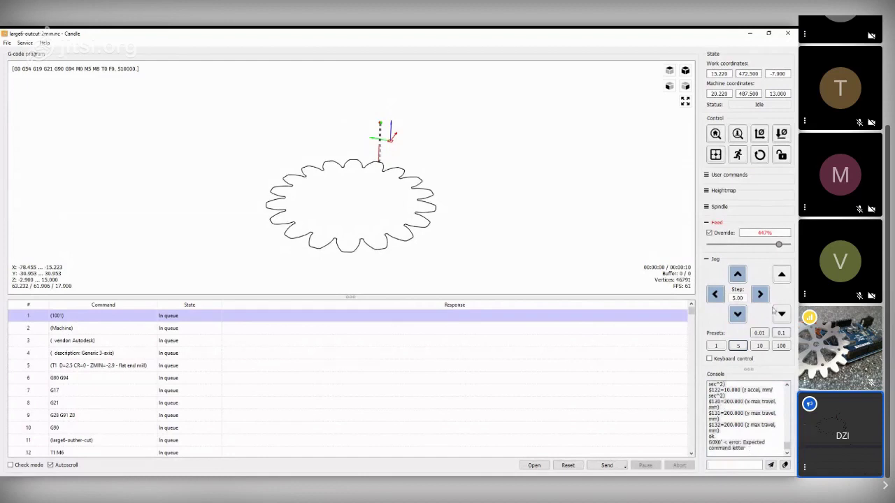
left_click(728, 464)
type("g0X")
key("Return")
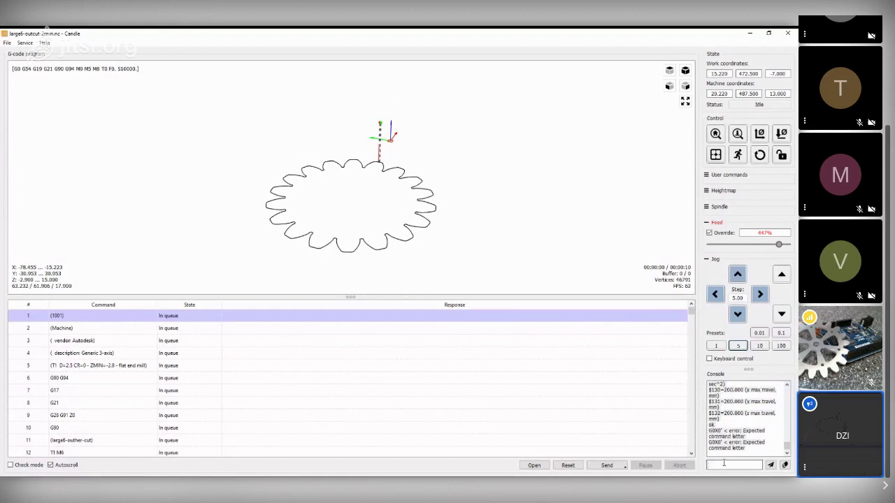
type("g0x0")
key("Return")
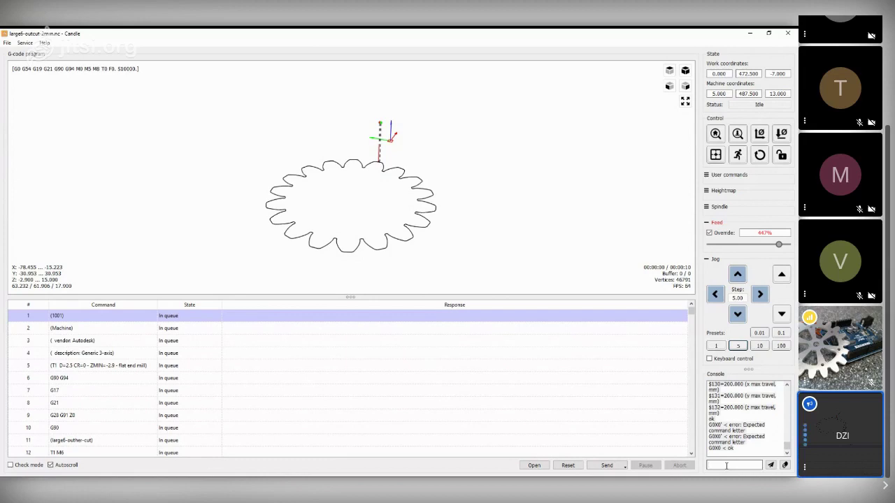
type("$100=")
key("BackSpace")
key("BackSpace")
key("BackSpace")
key("BackSpace")
key("BackSpace")
Jog the machine 5 mm in positive Y.
left_click(736, 276)
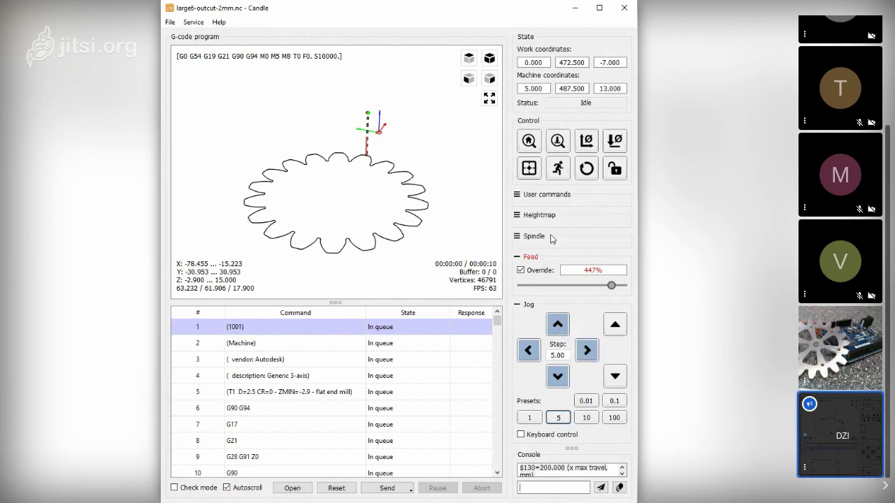
Confirm the spindle speed of 10000 in the Spindle panel, then send the Z command.
left_click(520, 237)
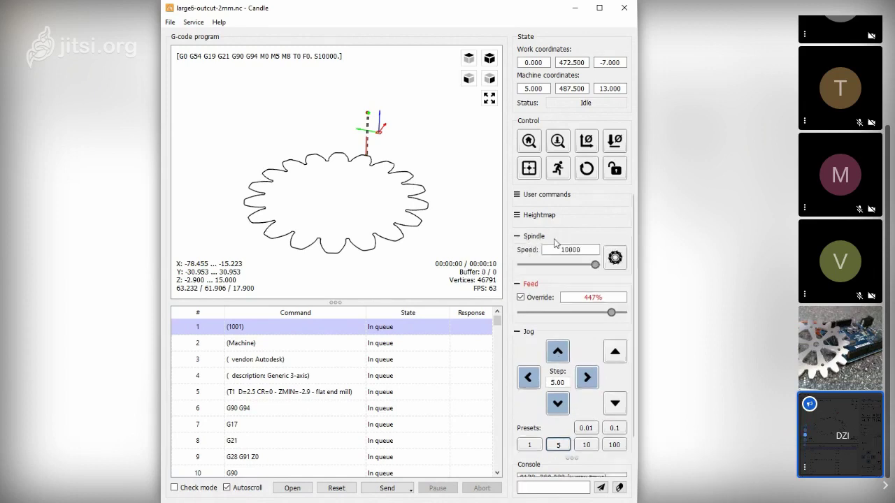
left_click(536, 237)
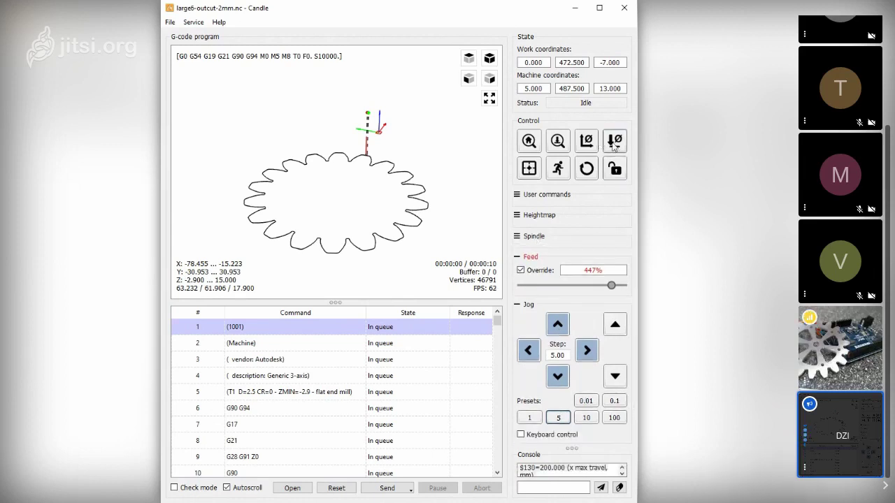
left_click(613, 143)
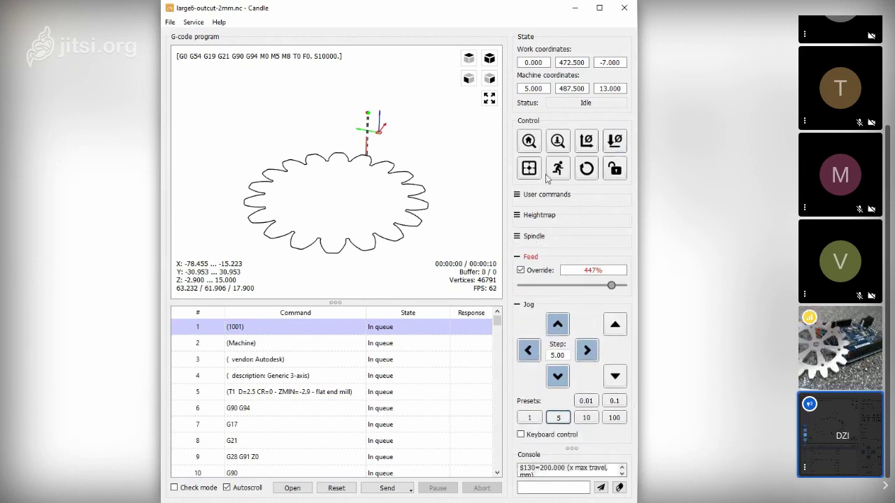